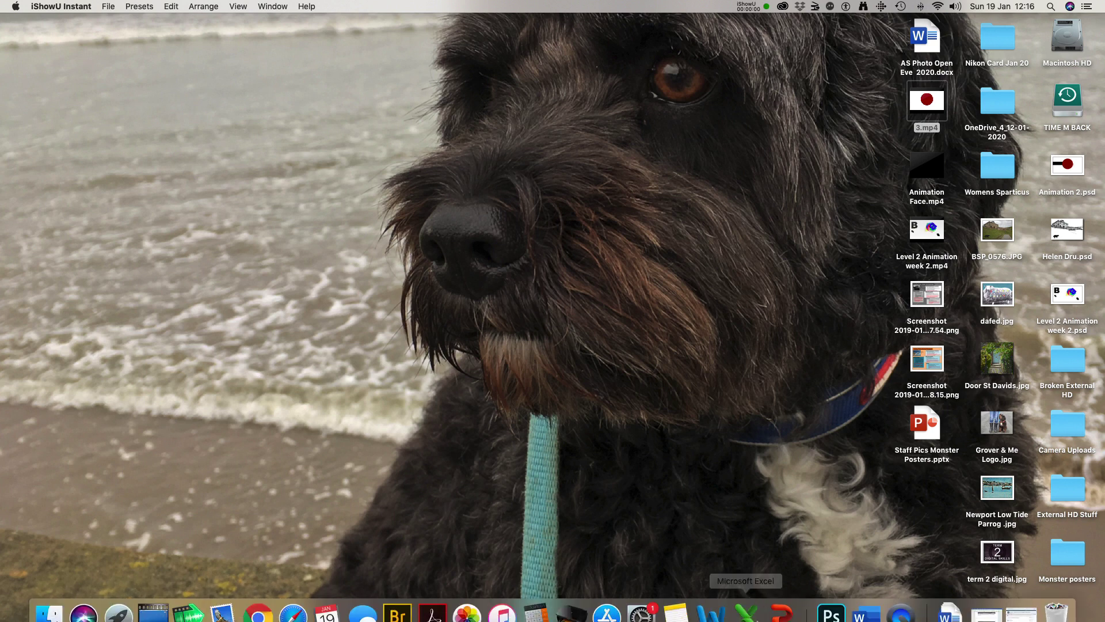
# Bring Photoshop forward, maximise its Home window and start a new document
pyautogui.click(839, 608)
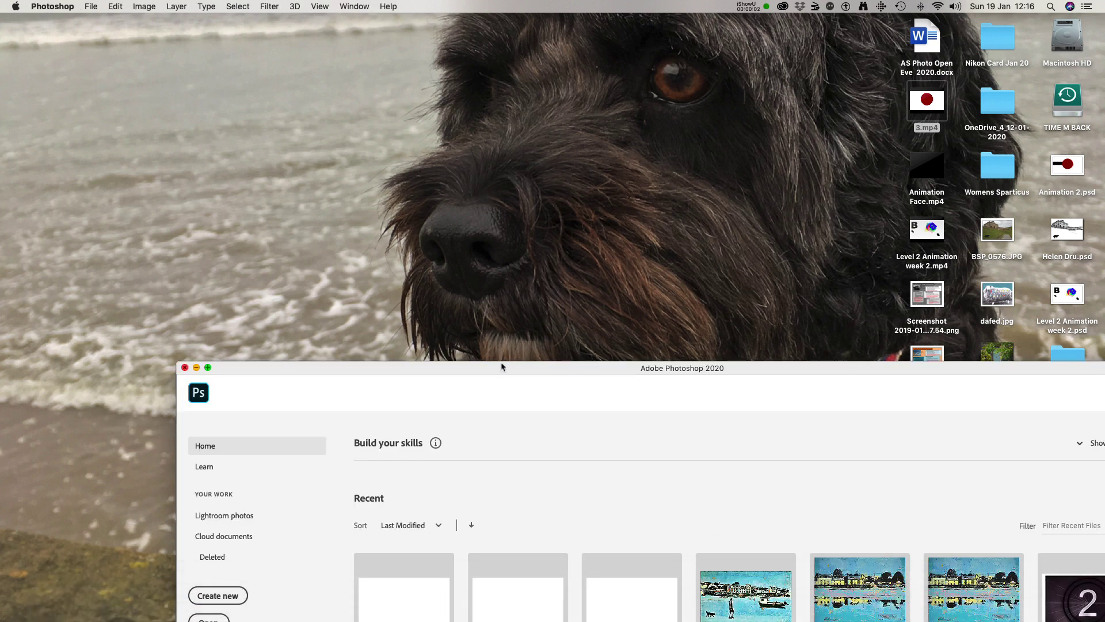
pyautogui.doubleClick(501, 368)
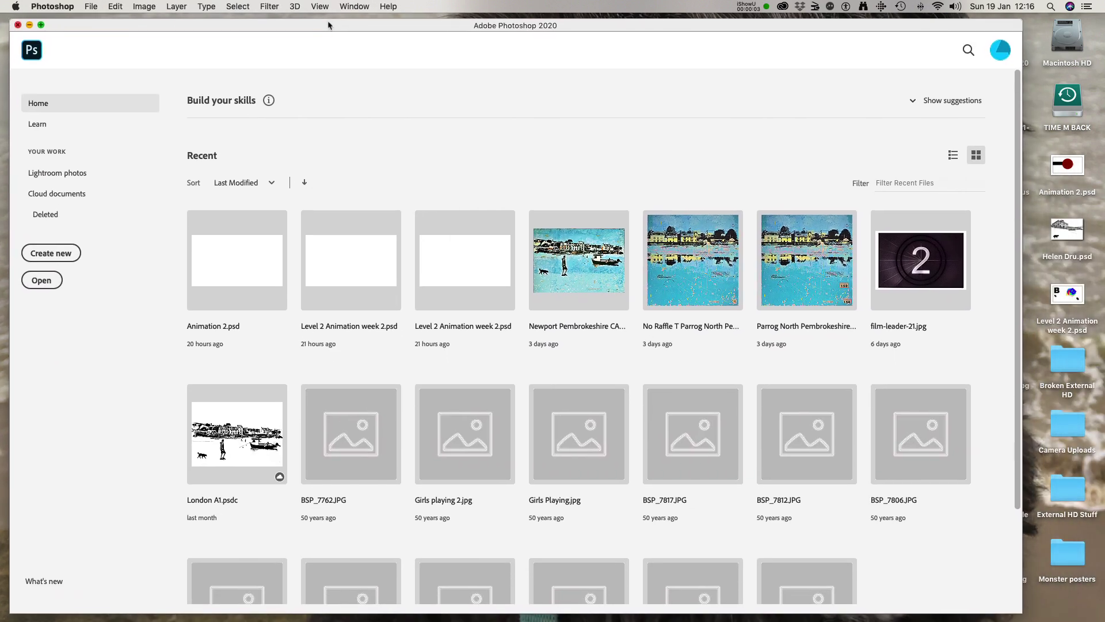
pyautogui.moveTo(329, 26); pyautogui.dragTo(324, 21)
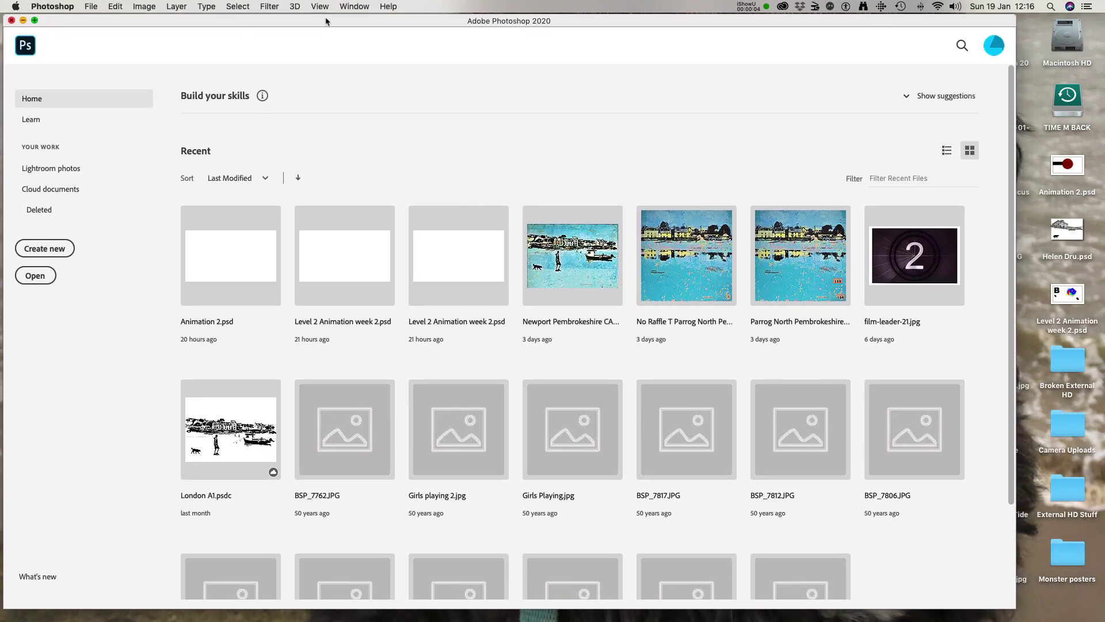
pyautogui.click(35, 20)
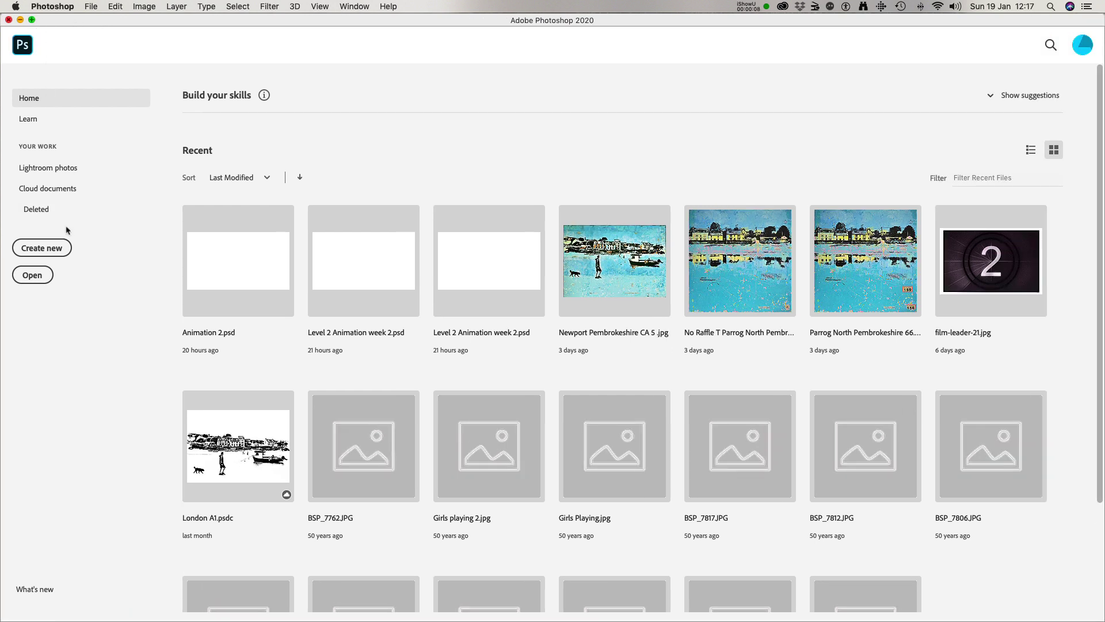
pyautogui.click(53, 249)
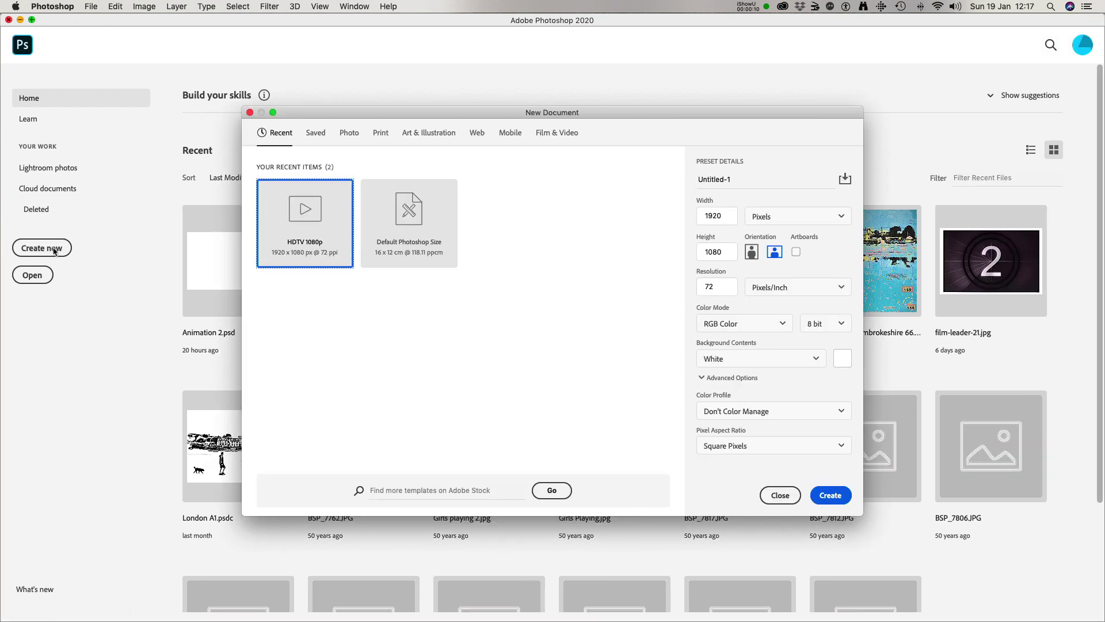
# Create a blank HDTV 1080p document (1920 × 1080 px, 72 ppi) from the Film & Video presets
pyautogui.click(546, 136)
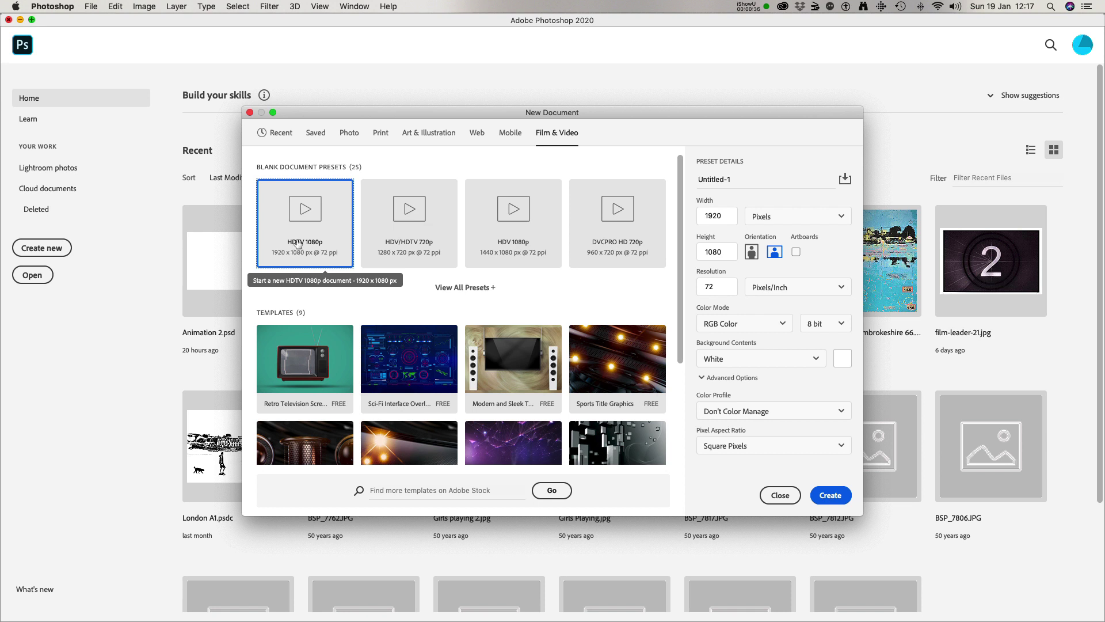
pyautogui.click(830, 499)
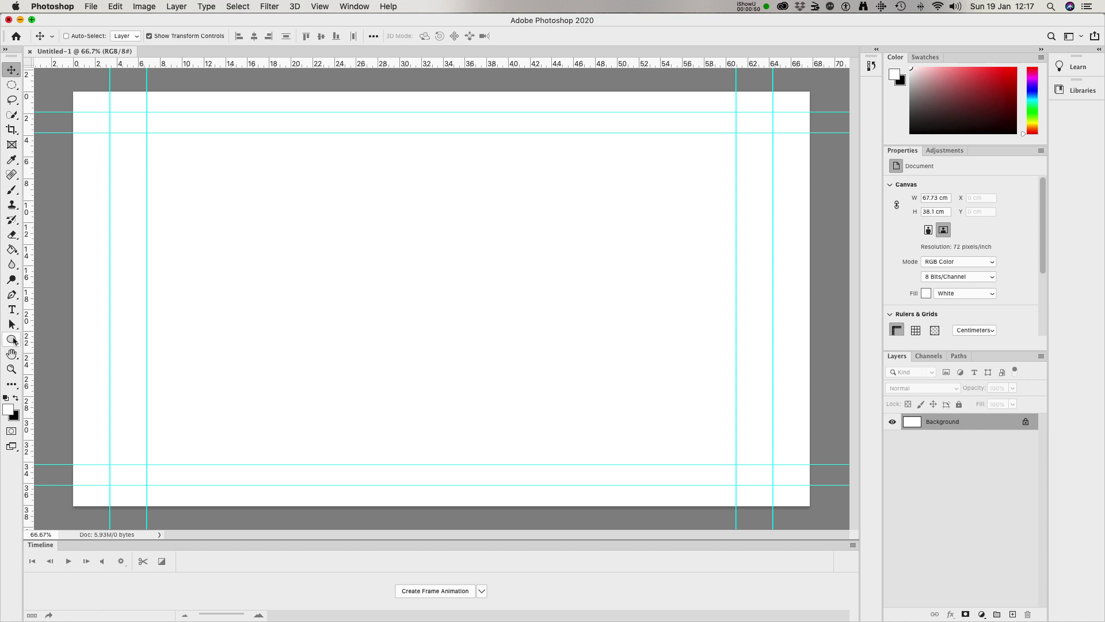
# Draw a square on the left with a red fill and a 6.35 pt black stroke
pyautogui.click(12, 339)
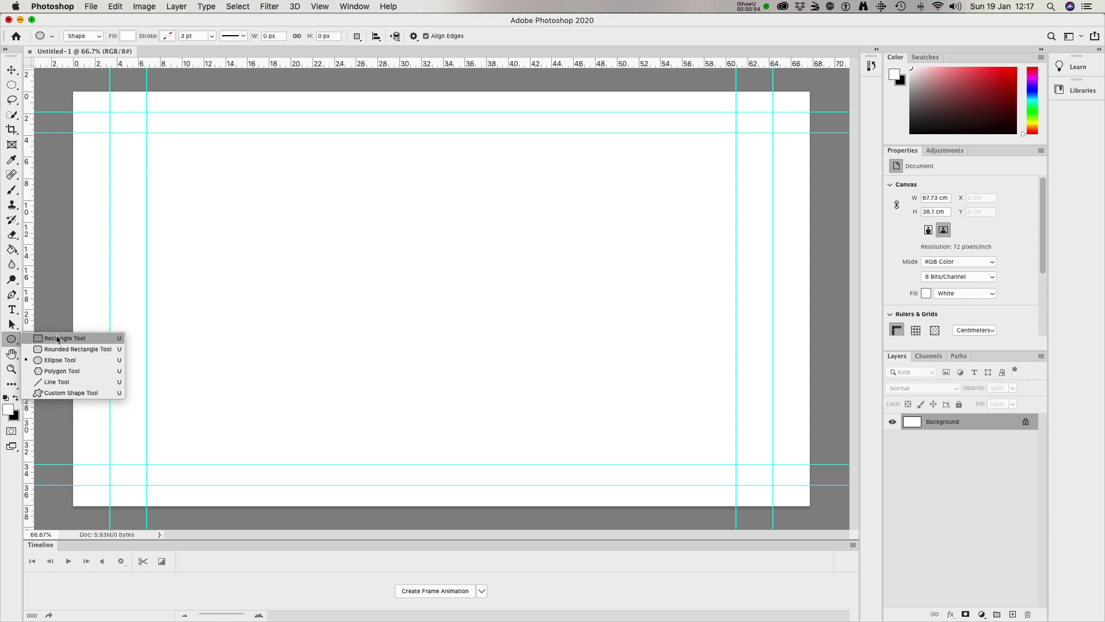
pyautogui.click(58, 339)
pyautogui.moveTo(181, 320); pyautogui.dragTo(249, 384)
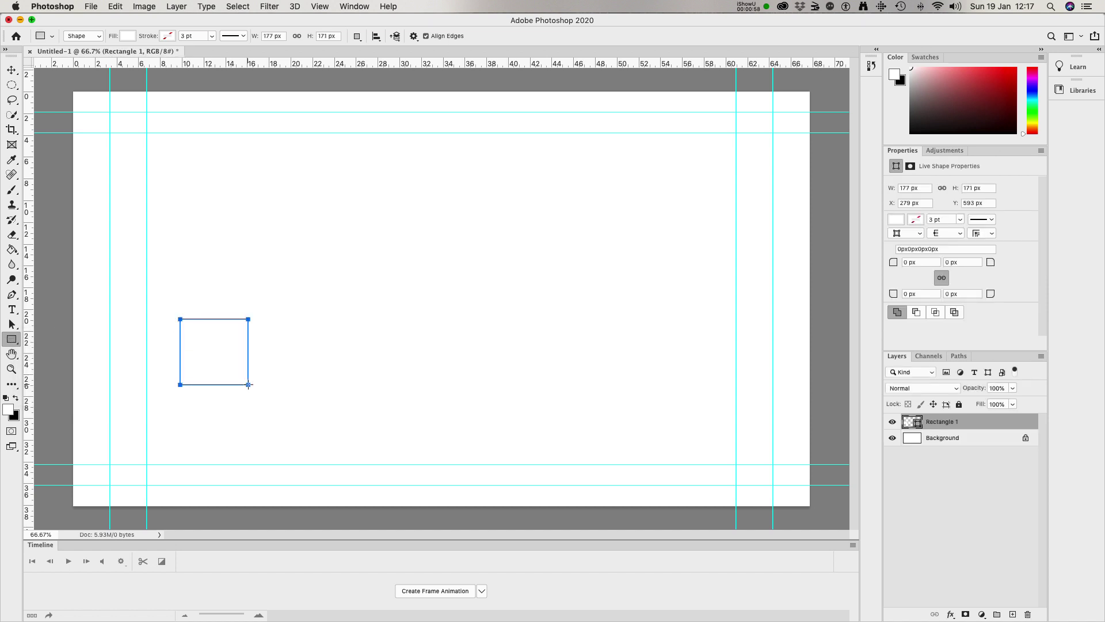
pyautogui.click(127, 36)
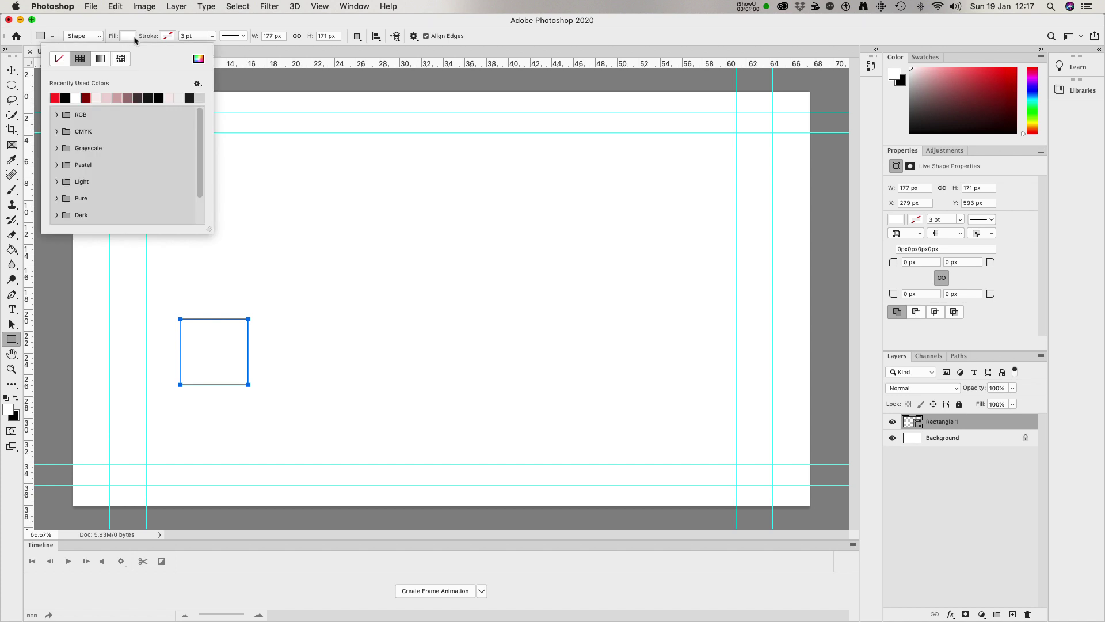
pyautogui.click(56, 98)
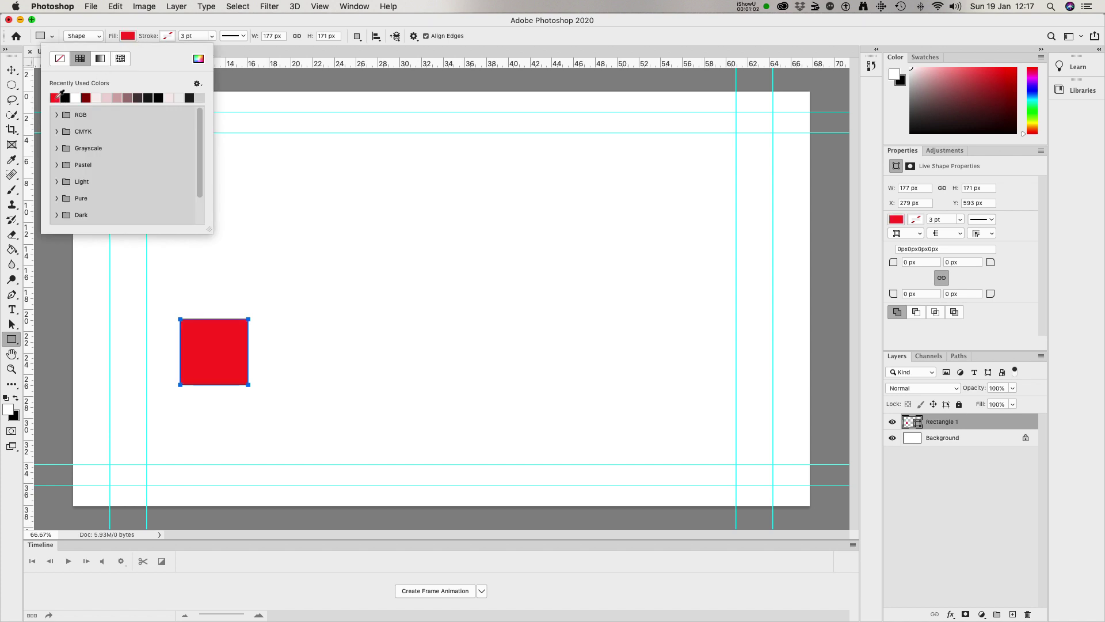
pyautogui.click(244, 36)
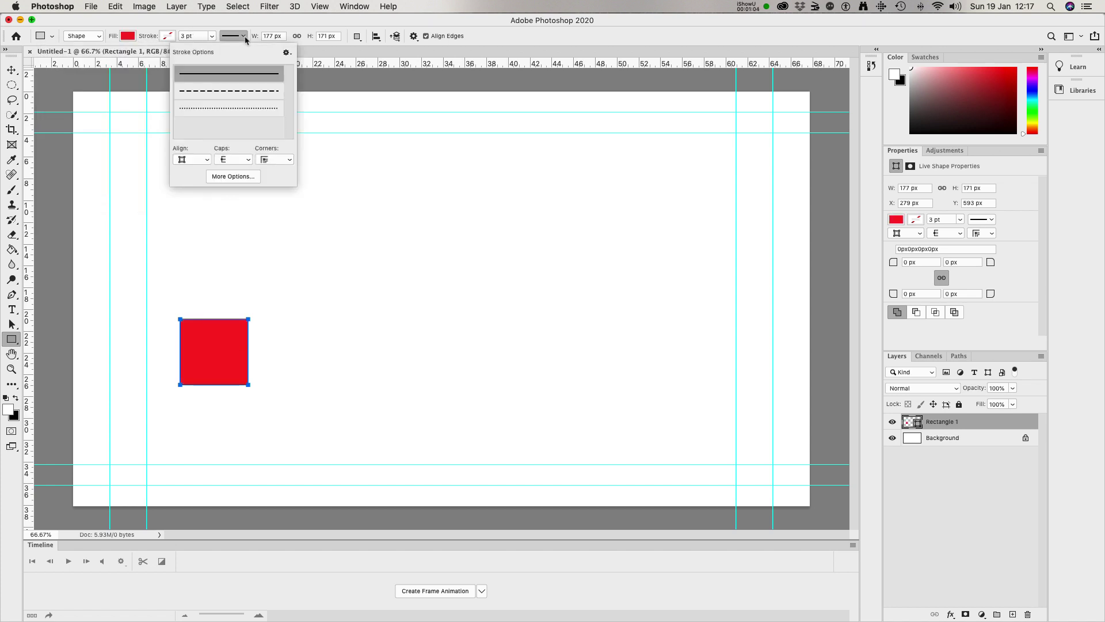
pyautogui.moveTo(213, 36); pyautogui.dragTo(240, 107)
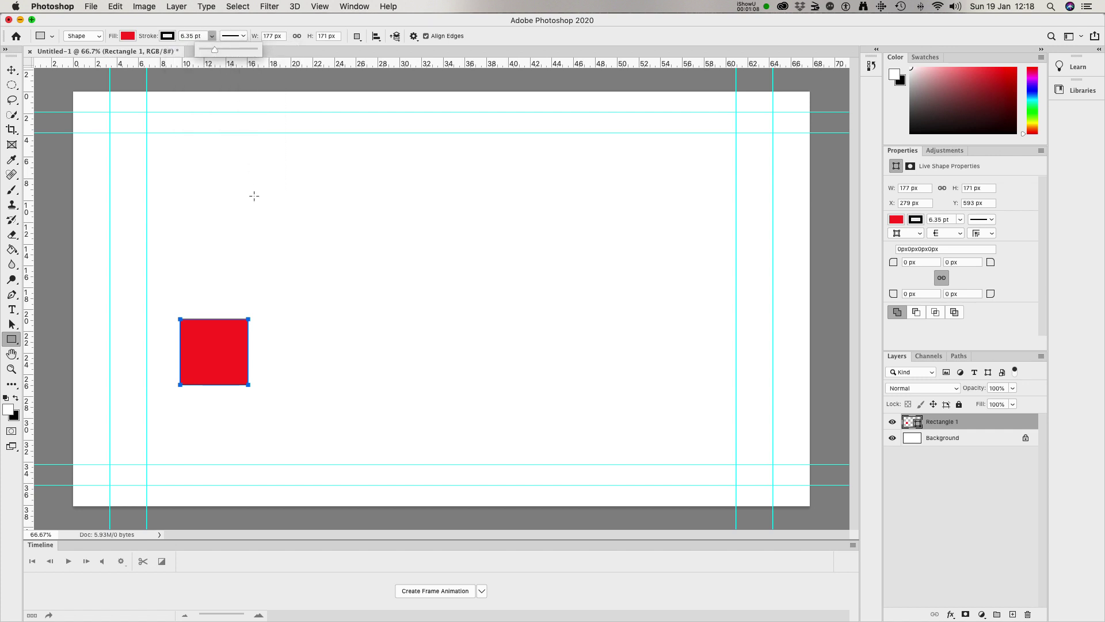
# Add an exact 177 × 171 px rectangle, then delete that extra Rectangle 2 layer
pyautogui.click(206, 186)
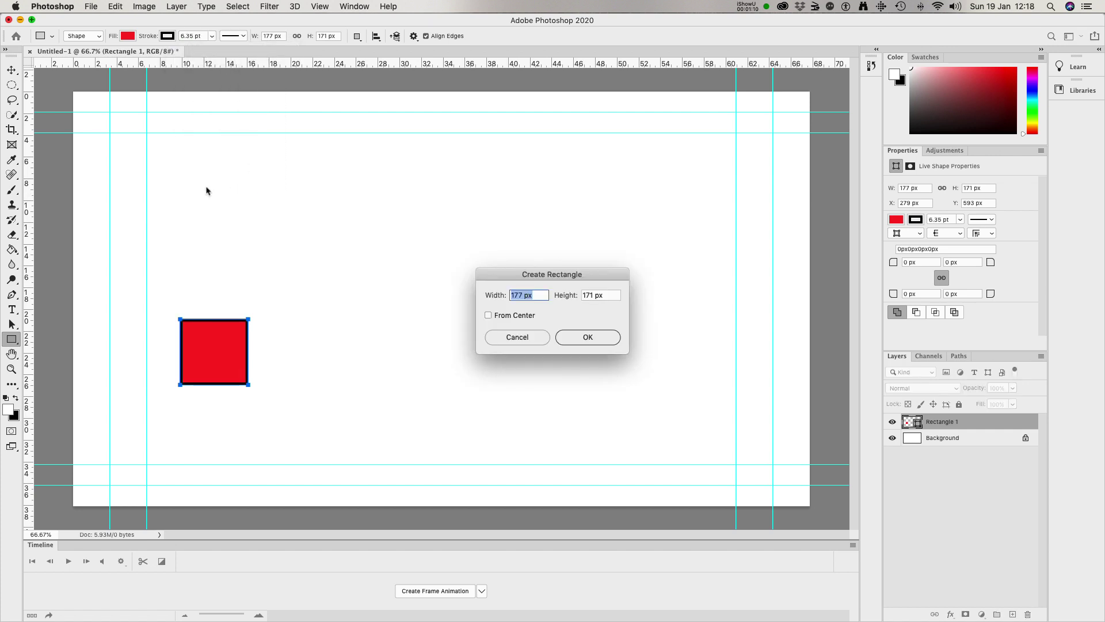
pyautogui.click(592, 340)
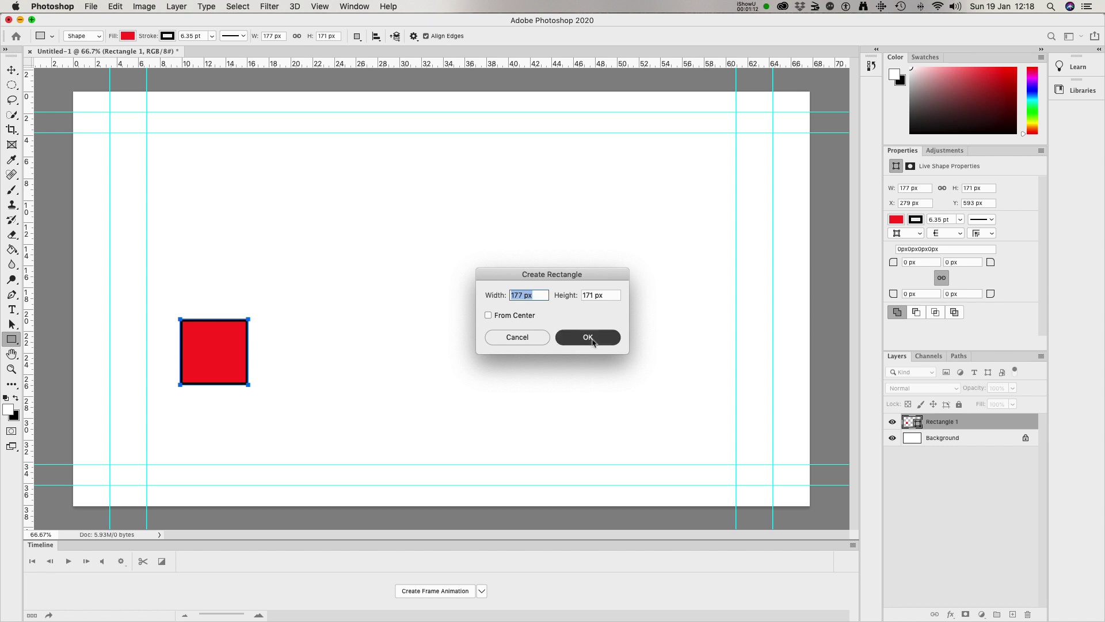
pyautogui.click(592, 339)
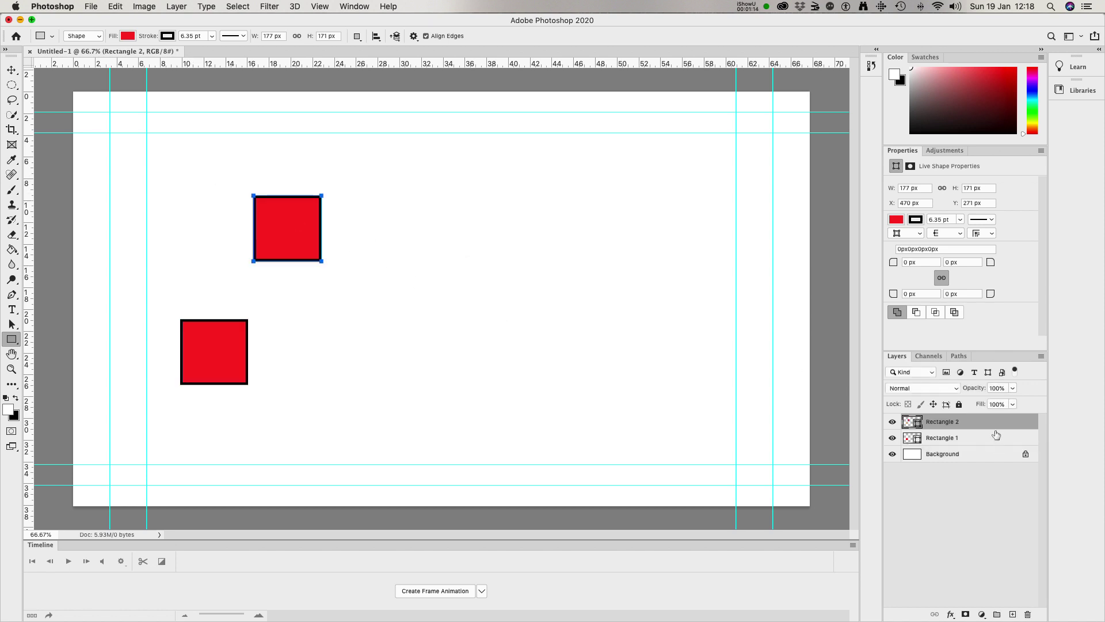
pyautogui.moveTo(993, 428)
pyautogui.mouseDown()
pyautogui.moveTo(1012, 601)
pyautogui.moveTo(1028, 614)
pyautogui.mouseUp()
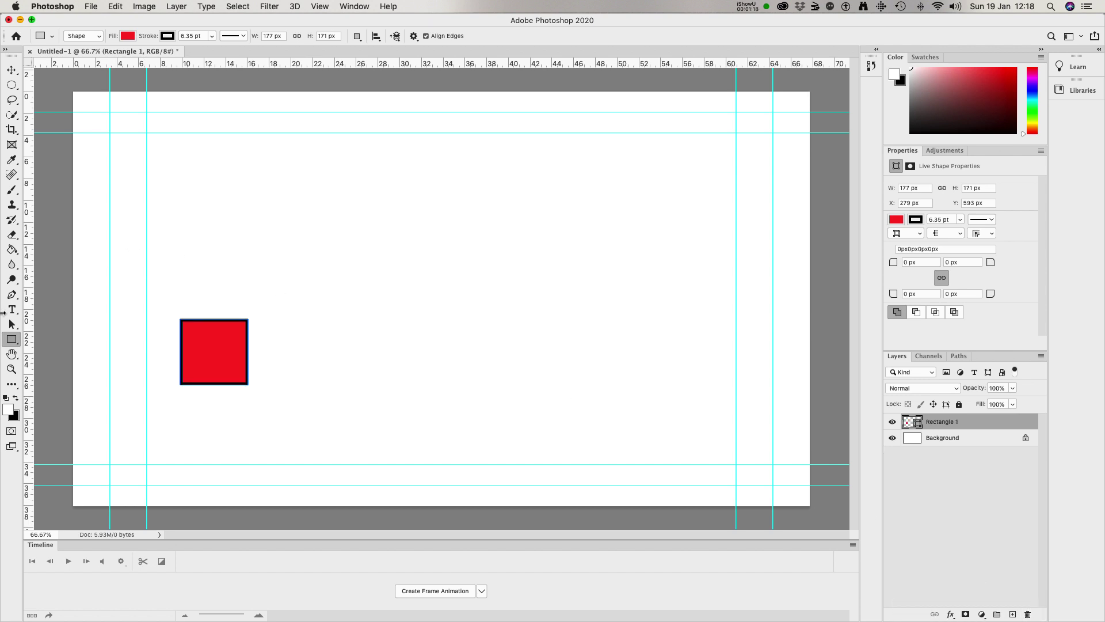
pyautogui.click(12, 190)
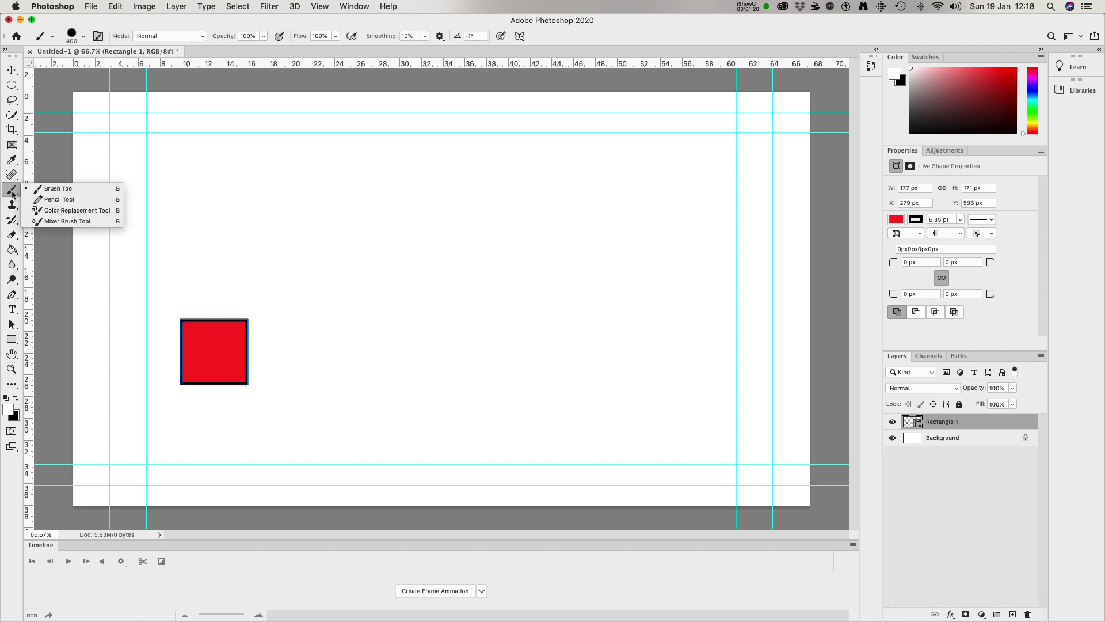
# Choose the Pencil tool and set the foreground colour to black (000000)
pyautogui.click(51, 200)
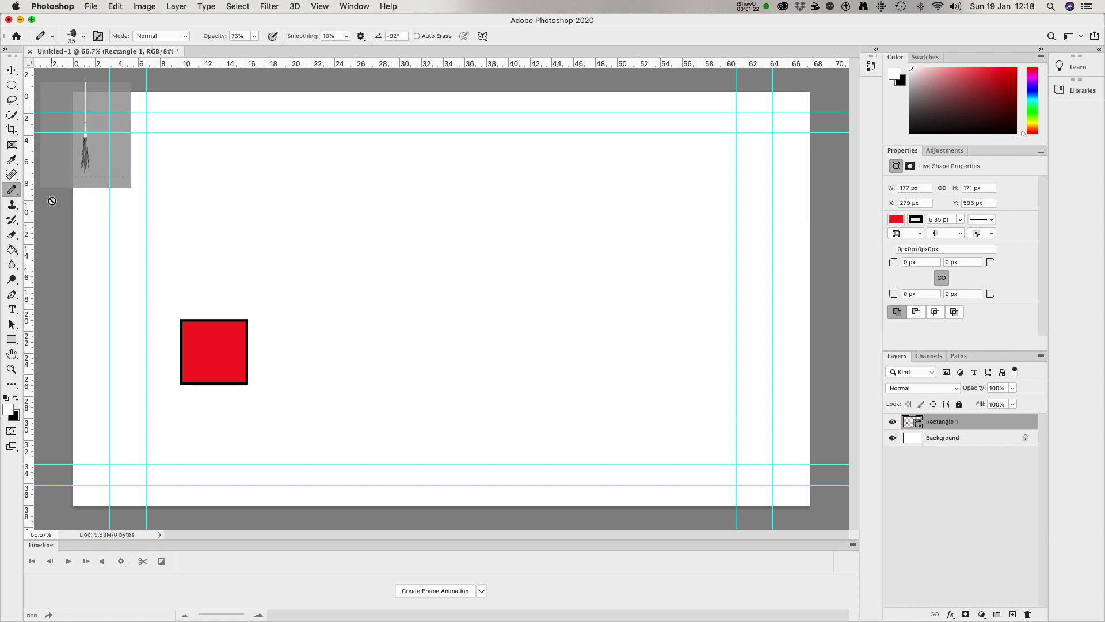
pyautogui.click(15, 398)
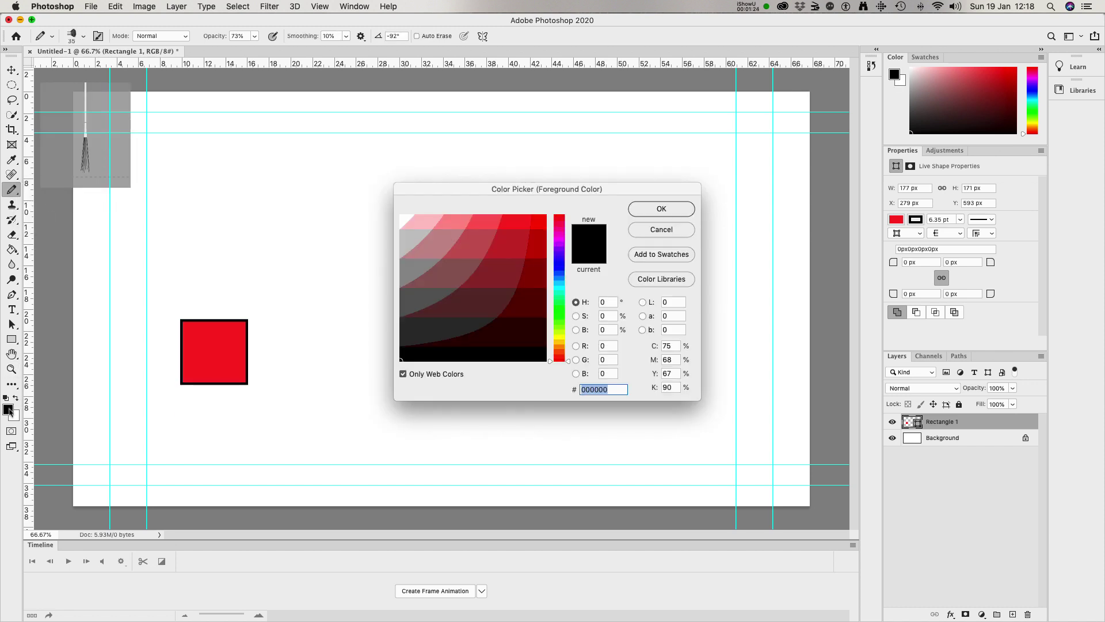
pyautogui.click(419, 356)
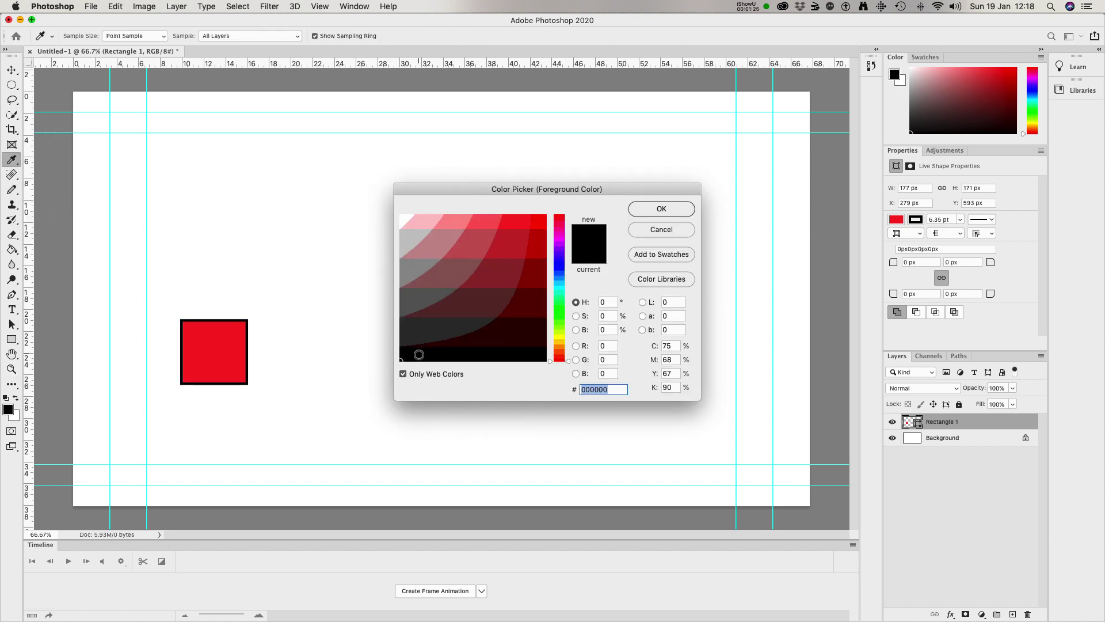
pyautogui.click(668, 217)
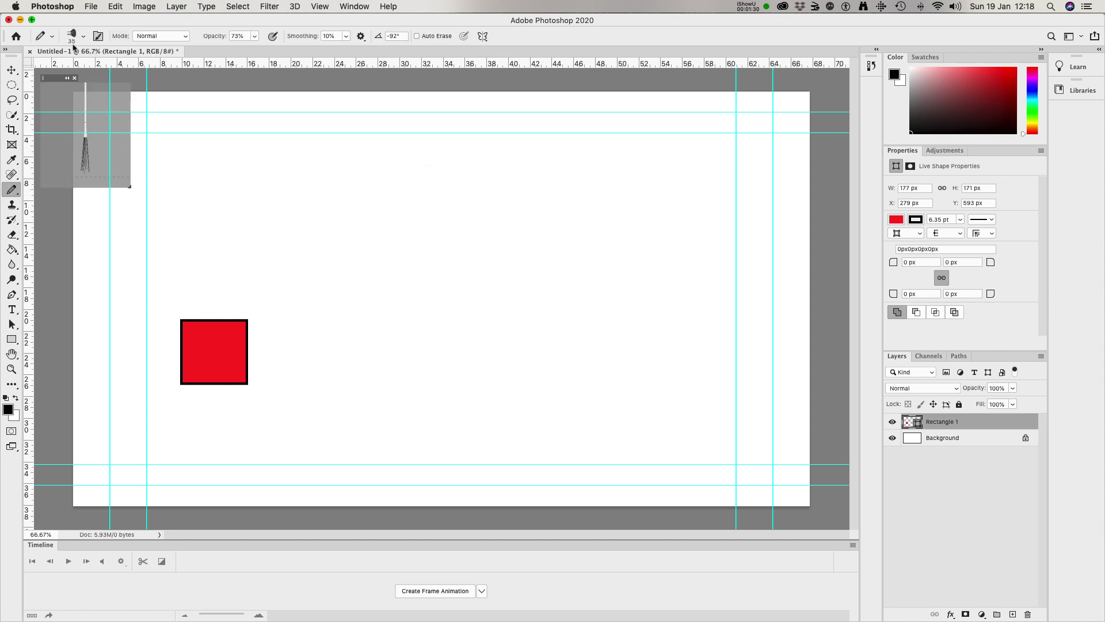
# Set a 600 px hard tip, return to the Brush Tool and add an empty Layer 1
pyautogui.click(52, 37)
pyautogui.click(84, 37)
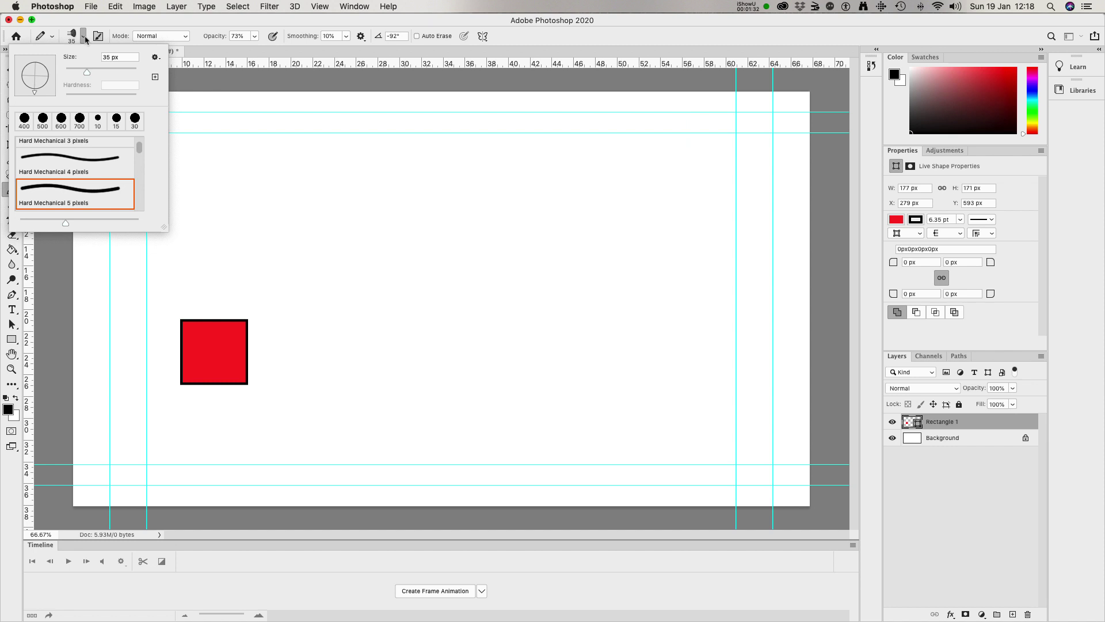
pyautogui.click(61, 121)
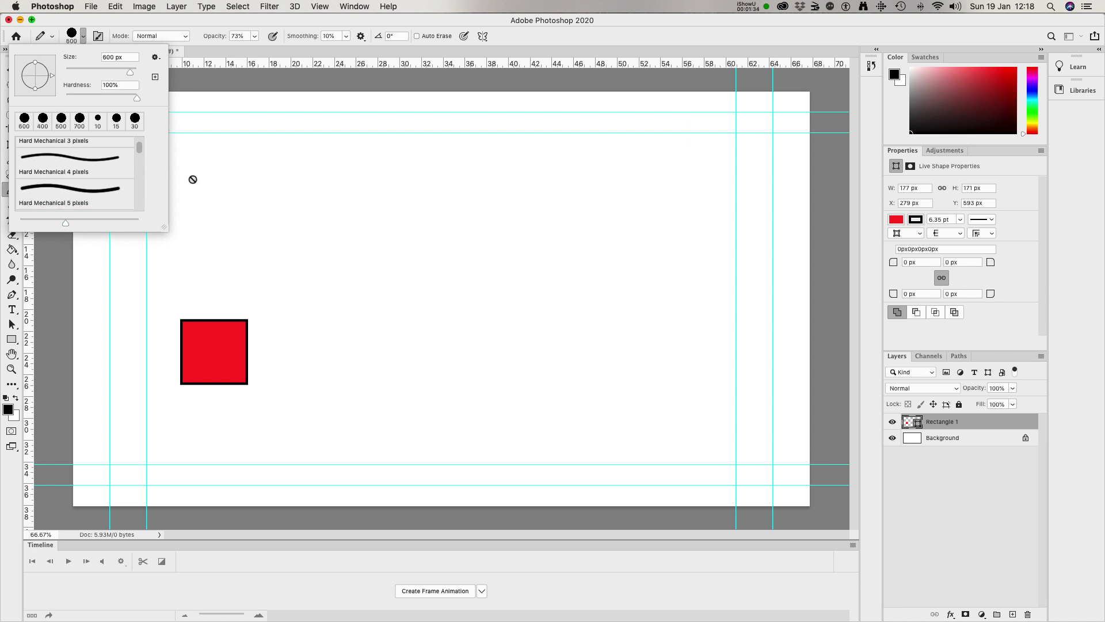
pyautogui.click(74, 38)
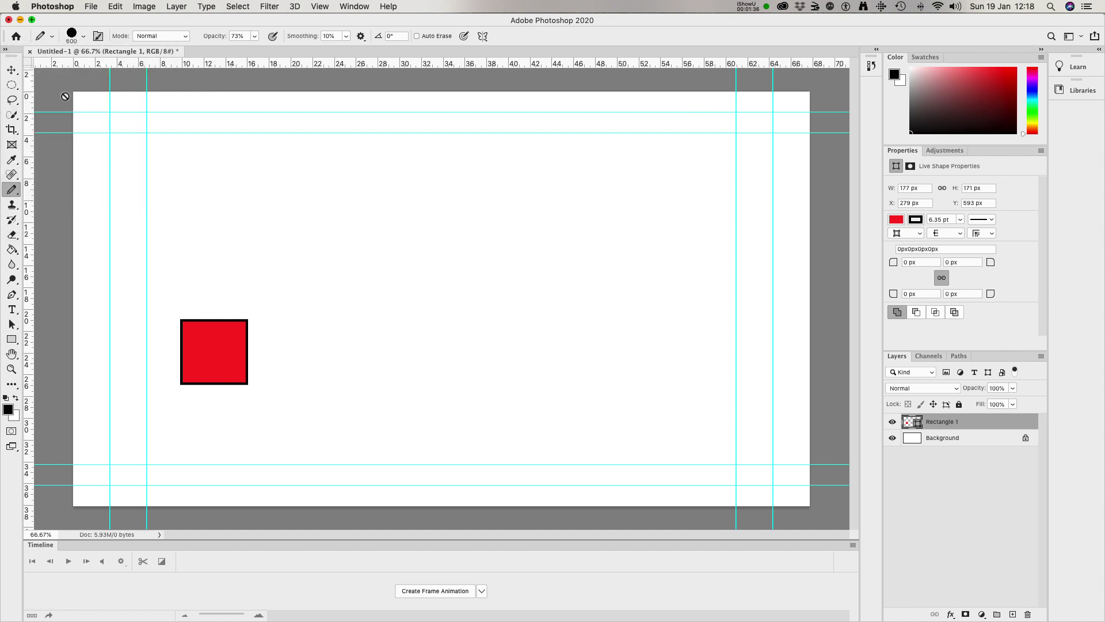
pyautogui.rightClick(13, 192)
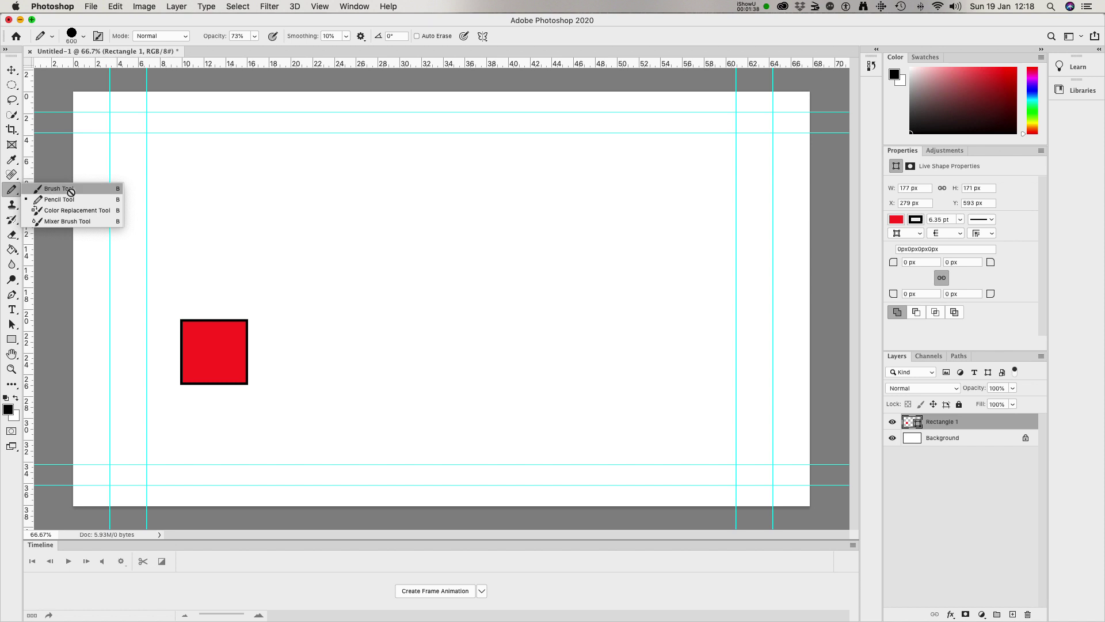
pyautogui.click(50, 189)
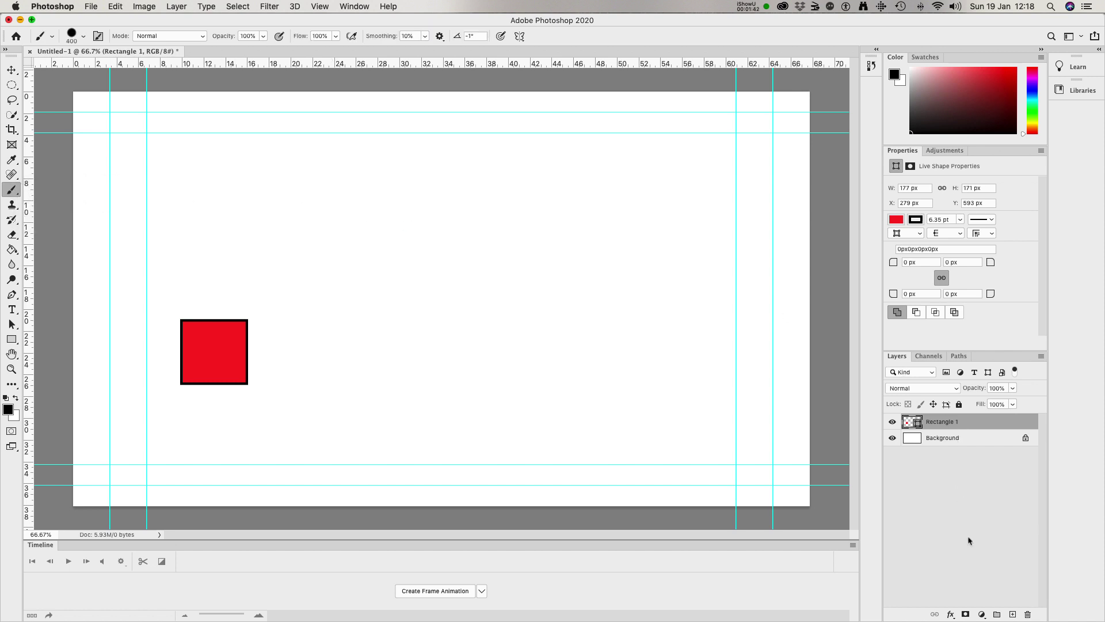
pyautogui.click(1013, 615)
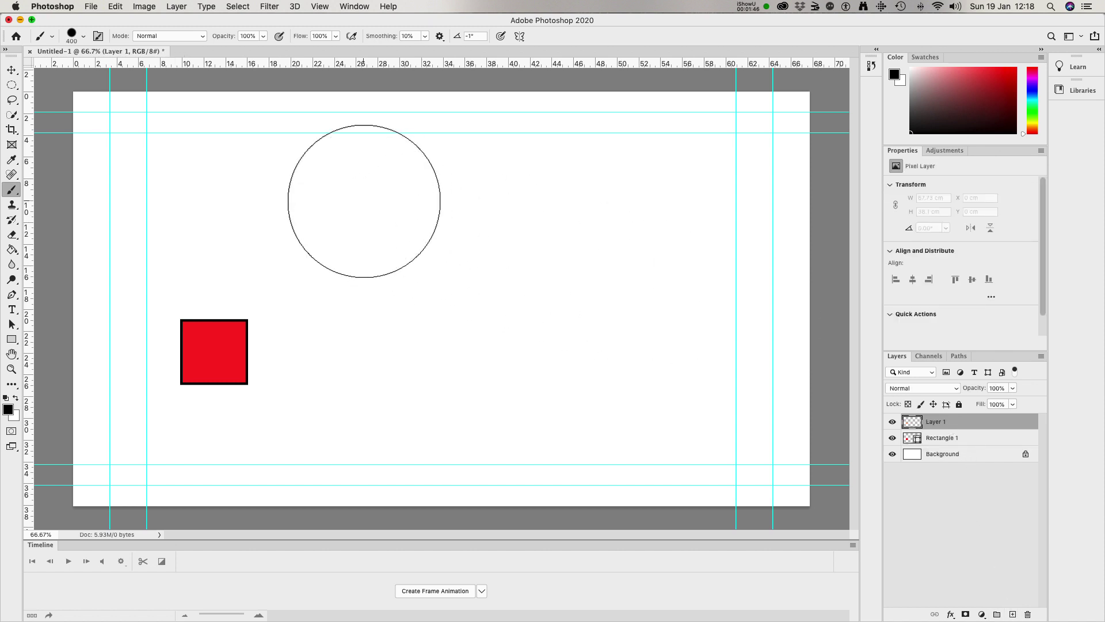
# Shrink the brush to 35 px, paint a black S-shaped squiggle, and add Layer 2
pyautogui.press('[')
pyautogui.press('[')
pyautogui.press('[')
pyautogui.press('[')
pyautogui.press('[')
pyautogui.press('[')
pyautogui.press('[')
pyautogui.press('[')
pyautogui.press('[')
pyautogui.press('[')
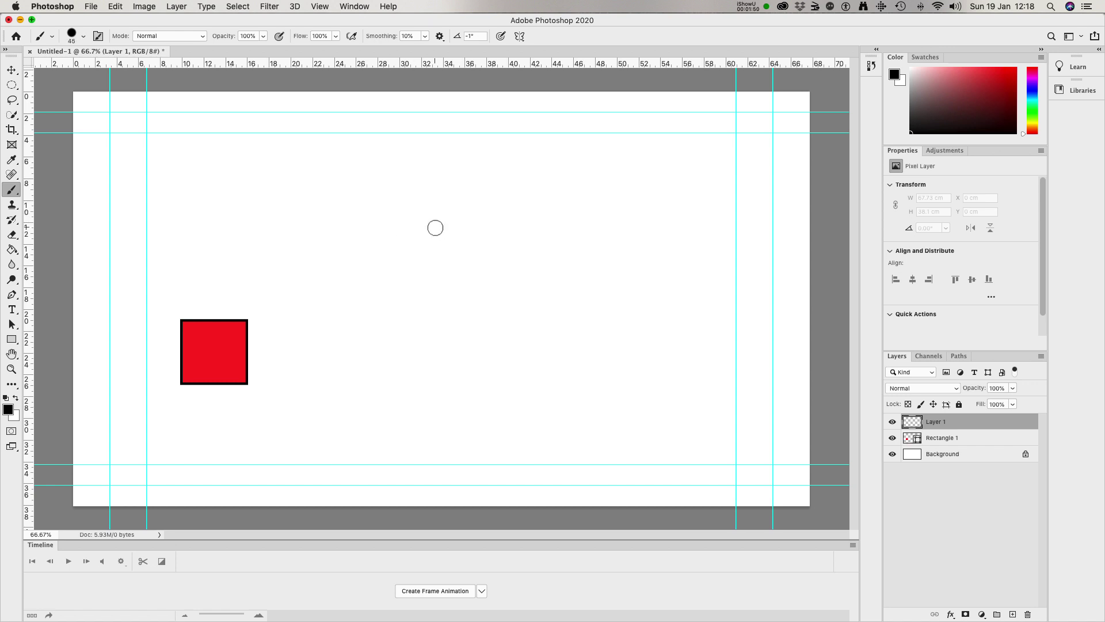
pyautogui.press('[')
pyautogui.press('[')
pyautogui.press('[')
pyautogui.press('[')
pyautogui.press('[')
pyautogui.moveTo(412, 220)
pyautogui.mouseDown()
pyautogui.moveTo(431, 229)
pyautogui.moveTo(415, 238)
pyautogui.moveTo(417, 274)
pyautogui.moveTo(365, 275)
pyautogui.mouseUp()
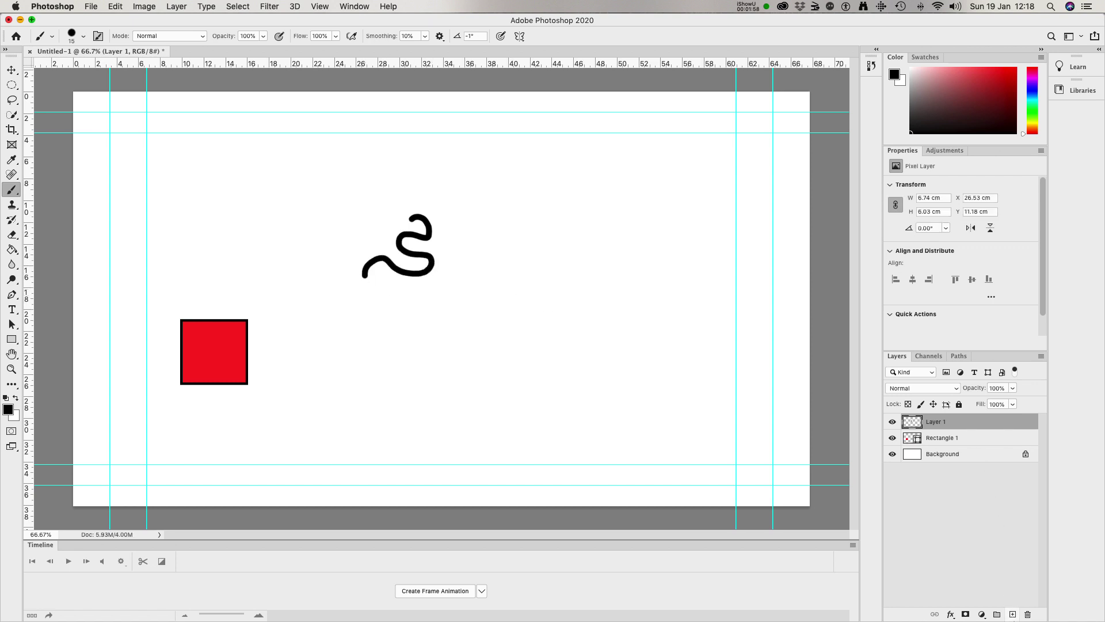
pyautogui.click(1013, 614)
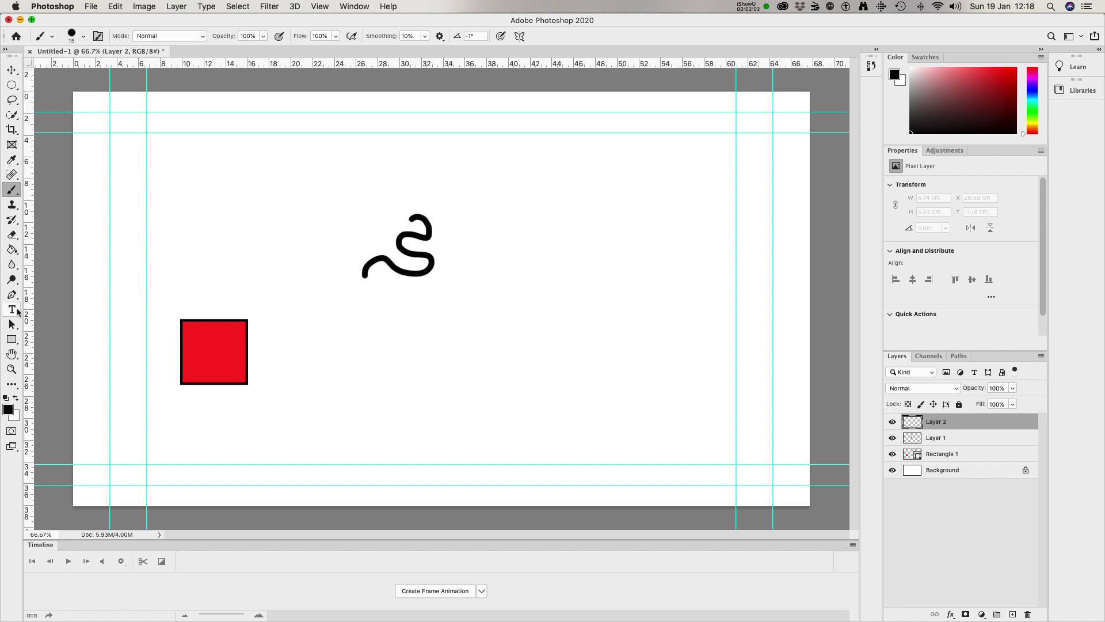
pyautogui.moveTo(11, 309); pyautogui.dragTo(58, 311)
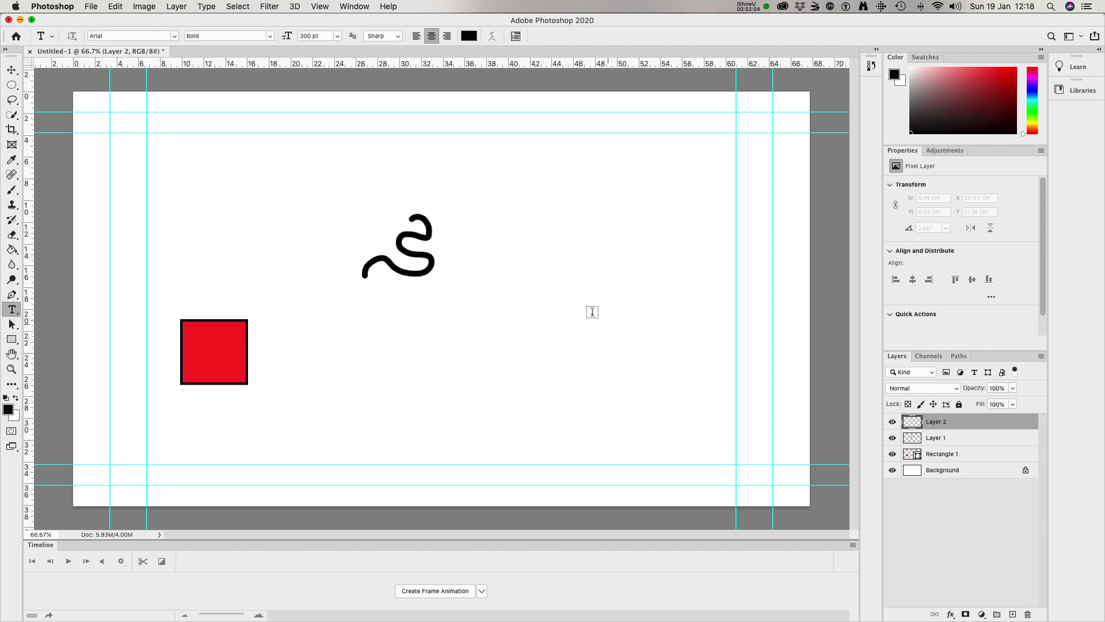
# Type a bold letter B on the canvas and move it up-right beside the squiggle
pyautogui.click(592, 312)
pyautogui.write('B')
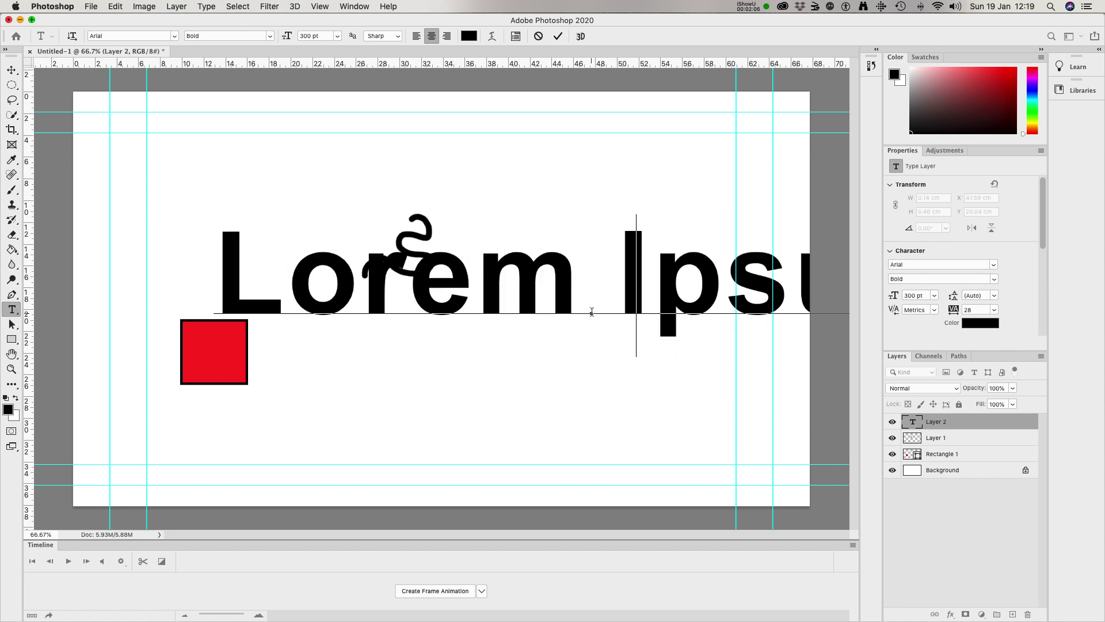
pyautogui.click(12, 70)
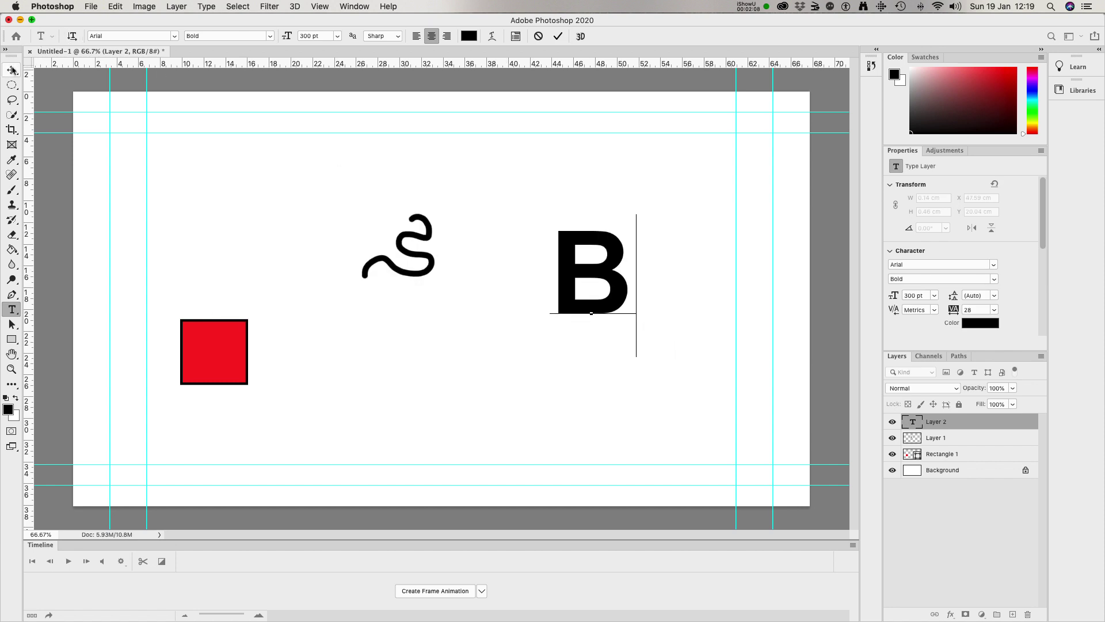
pyautogui.moveTo(582, 275); pyautogui.dragTo(603, 213)
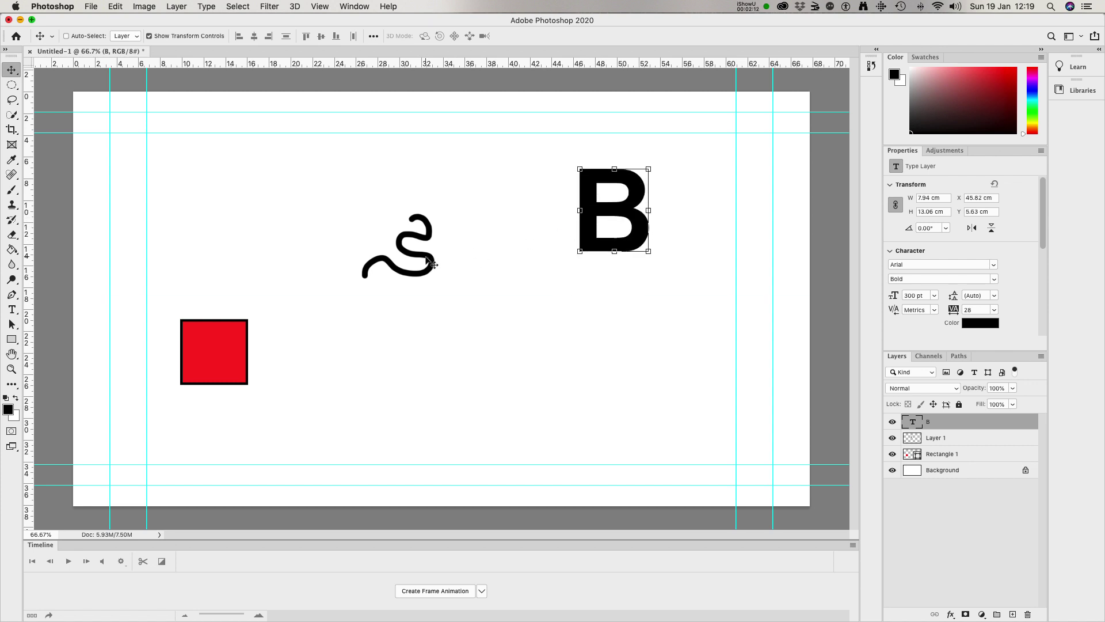
pyautogui.moveTo(607, 234); pyautogui.dragTo(609, 249)
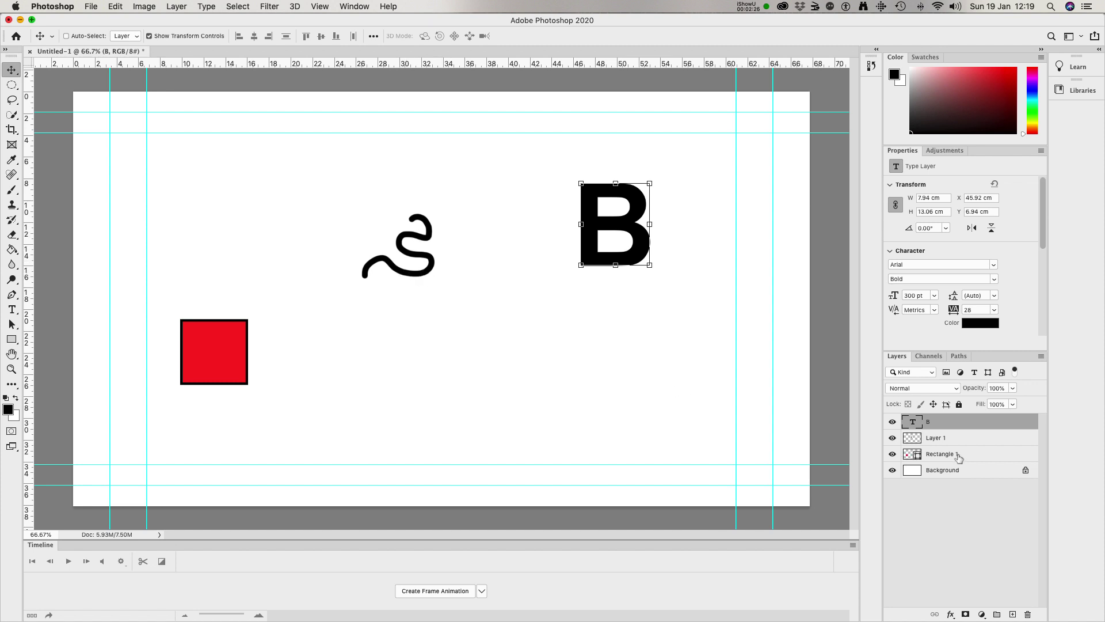
# Delete the B text layer and the squiggle layer, then duplicate the red square's layer
pyautogui.moveTo(957, 426)
pyautogui.mouseDown()
pyautogui.moveTo(1012, 611)
pyautogui.moveTo(1031, 615)
pyautogui.mouseUp()
pyautogui.moveTo(971, 426); pyautogui.dragTo(1028, 615)
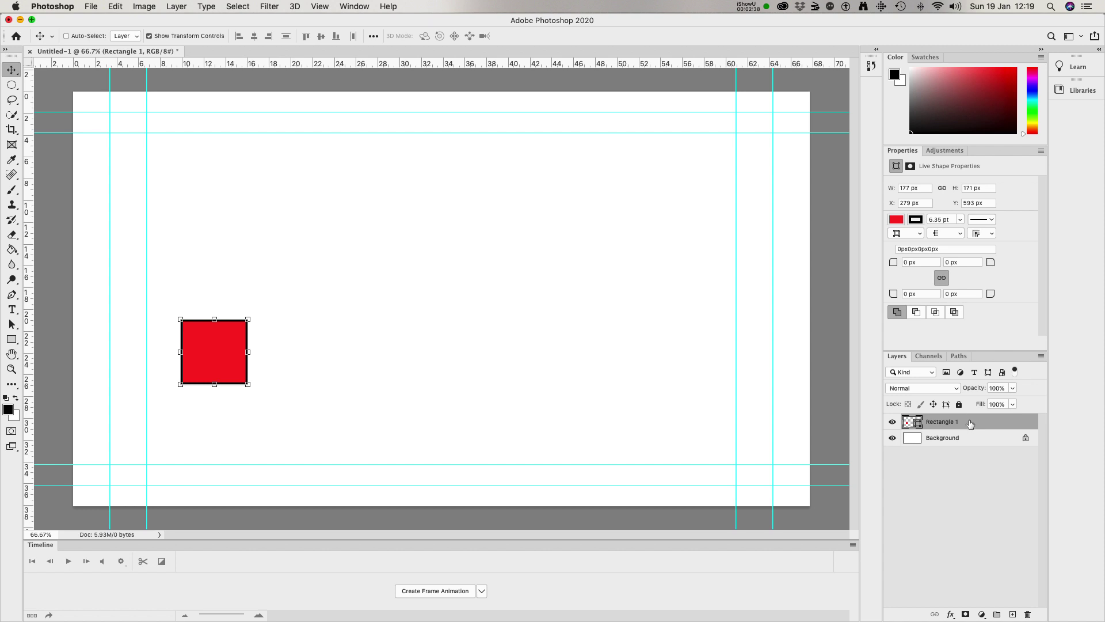
pyautogui.moveTo(970, 425); pyautogui.dragTo(1015, 613)
# Overlap the first copy on the original and add two more copies stepped up-right
pyautogui.moveTo(213, 344); pyautogui.dragTo(269, 315)
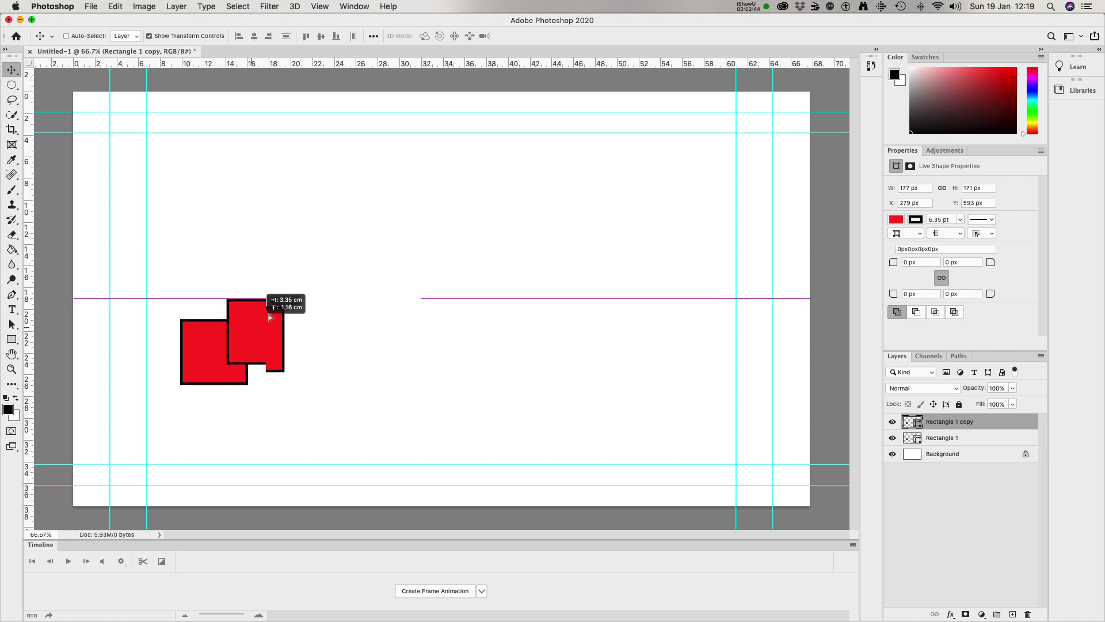
pyautogui.moveTo(269, 314); pyautogui.dragTo(261, 315)
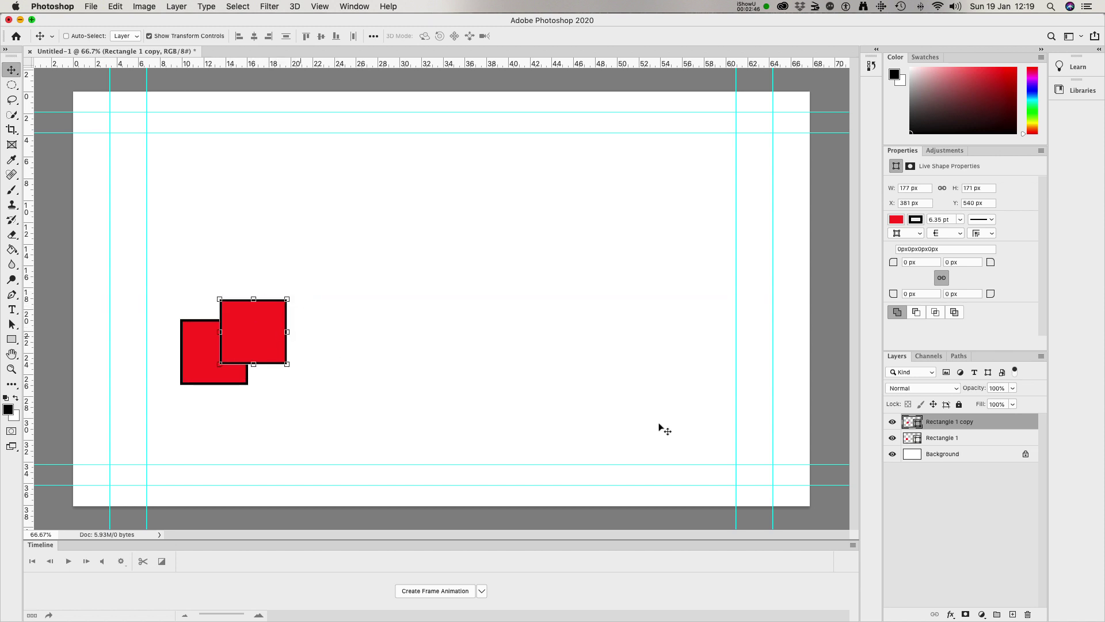
pyautogui.moveTo(973, 427); pyautogui.dragTo(1011, 612)
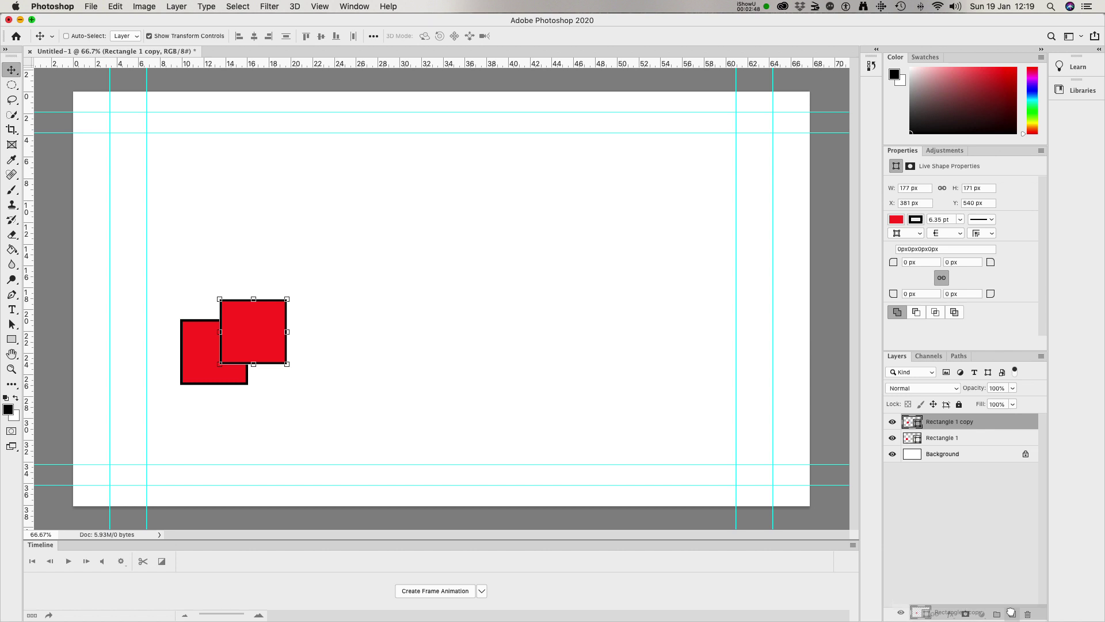
pyautogui.moveTo(288, 306); pyautogui.dragTo(343, 262)
pyautogui.moveTo(973, 424); pyautogui.dragTo(1013, 613)
pyautogui.moveTo(332, 267); pyautogui.dragTo(400, 247)
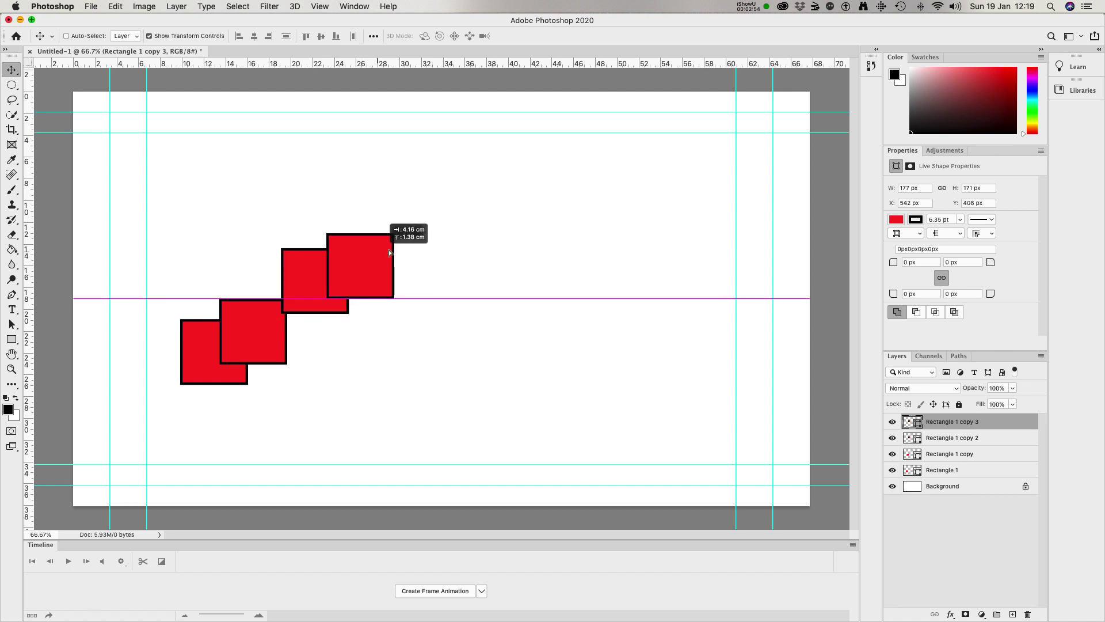
# Add the fifth and sixth copies further right and begin enlarging the rightmost square
pyautogui.moveTo(971, 426); pyautogui.dragTo(1011, 614)
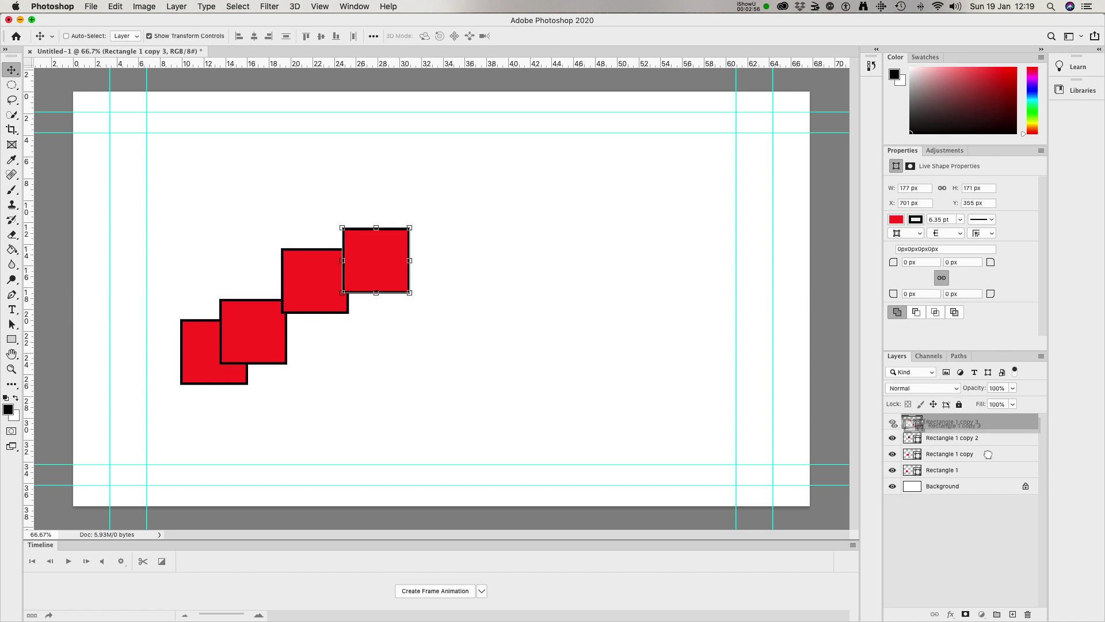
pyautogui.moveTo(377, 245); pyautogui.dragTo(486, 230)
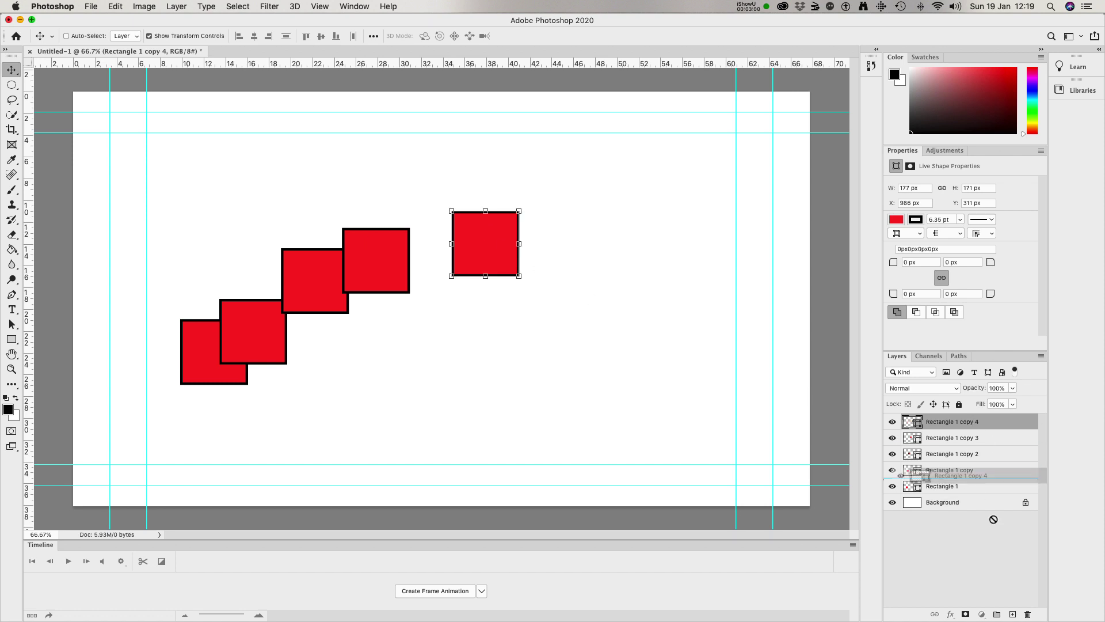
pyautogui.moveTo(503, 239); pyautogui.dragTo(486, 216)
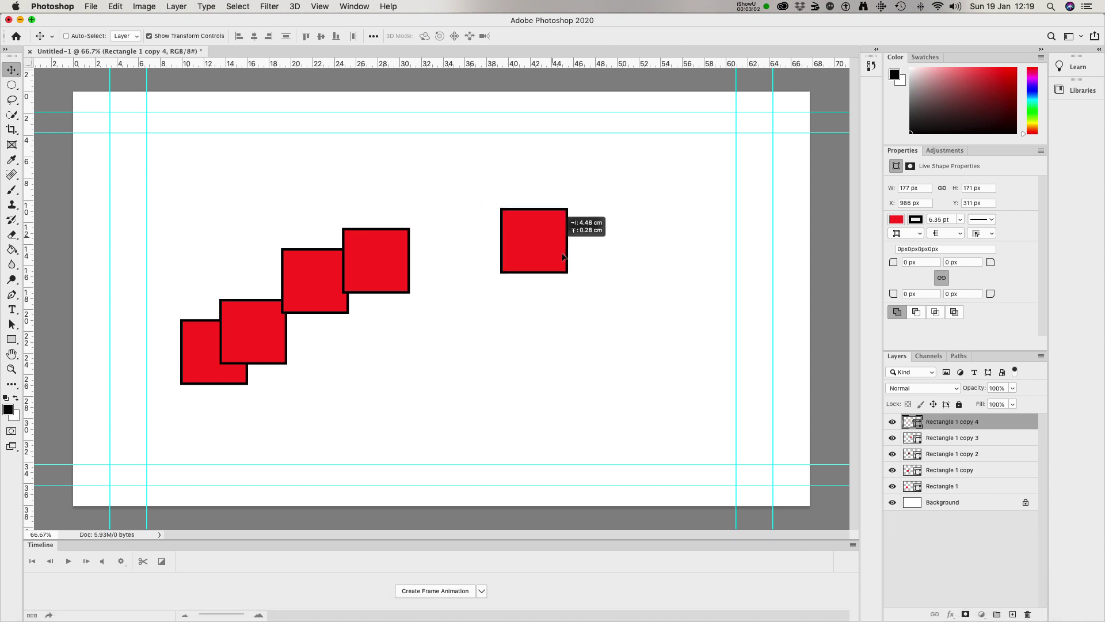
pyautogui.moveTo(926, 422); pyautogui.dragTo(1012, 614)
pyautogui.moveTo(492, 205); pyautogui.dragTo(551, 206)
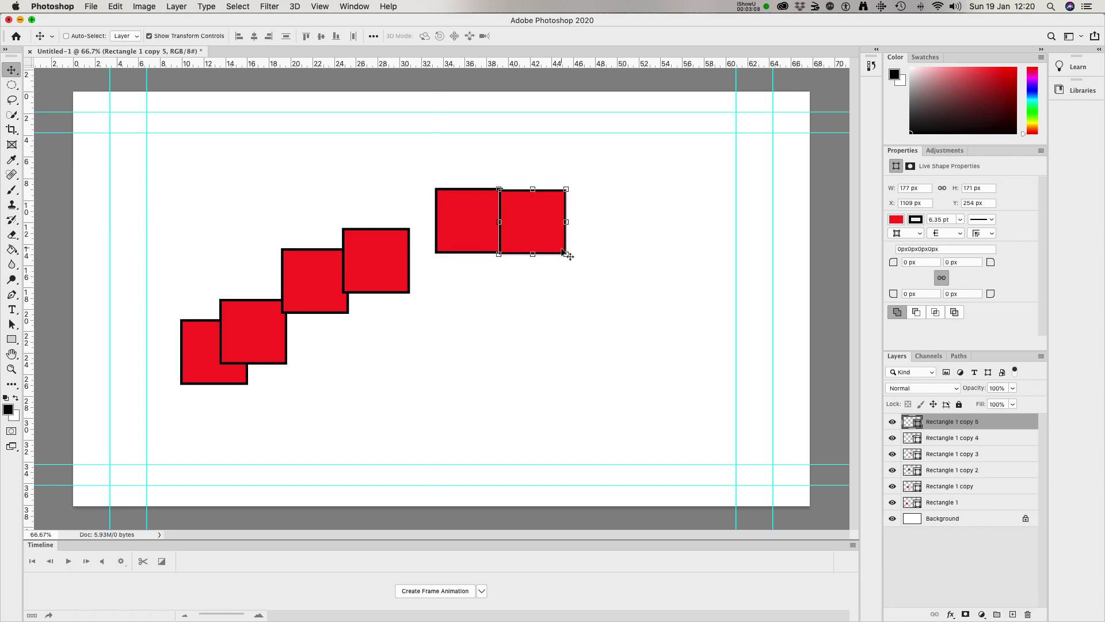
pyautogui.moveTo(566, 254); pyautogui.dragTo(606, 299)
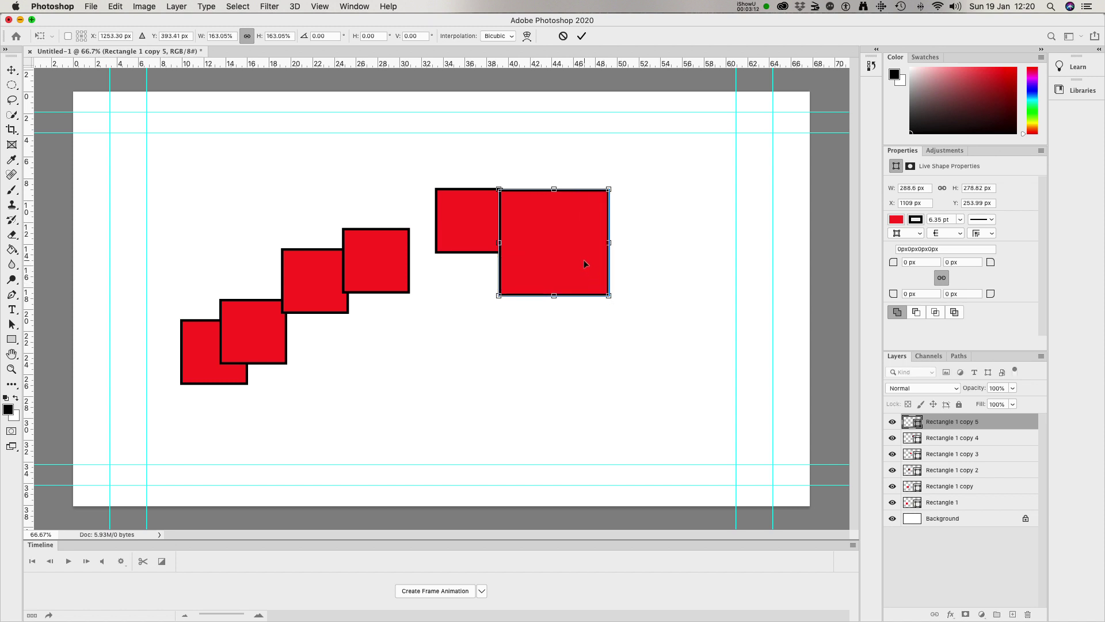
# Commit the enlarged square, duplicate it with Cmd+J and drag the copy below the row
pyautogui.press('Return')
pyautogui.press('super+j')
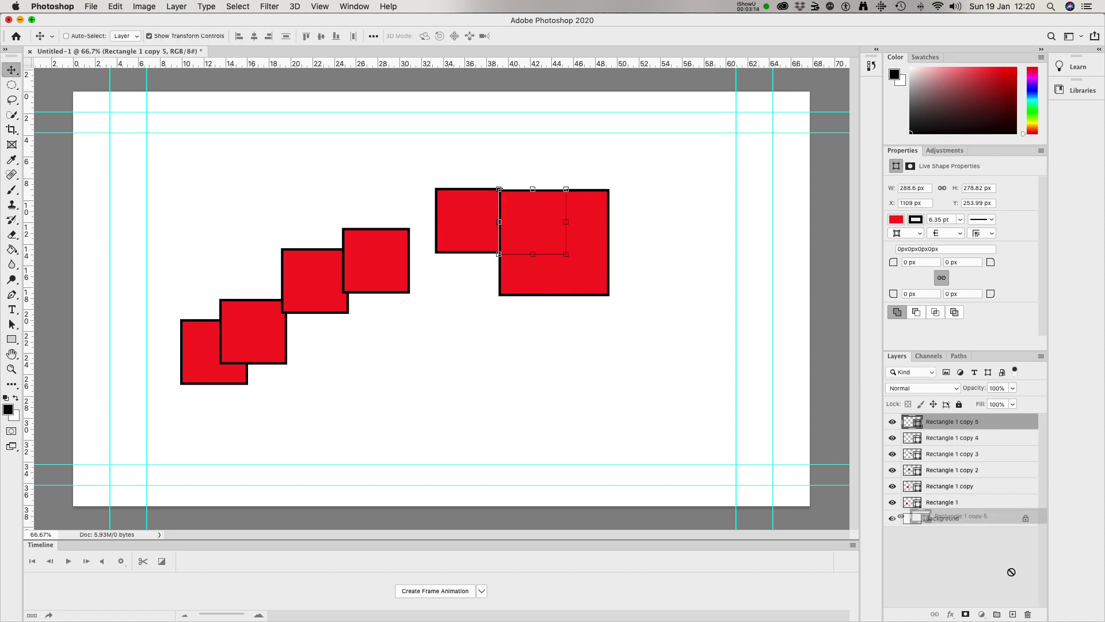
pyautogui.moveTo(568, 256)
pyautogui.mouseDown()
pyautogui.moveTo(518, 357)
pyautogui.moveTo(519, 347)
pyautogui.mouseUp()
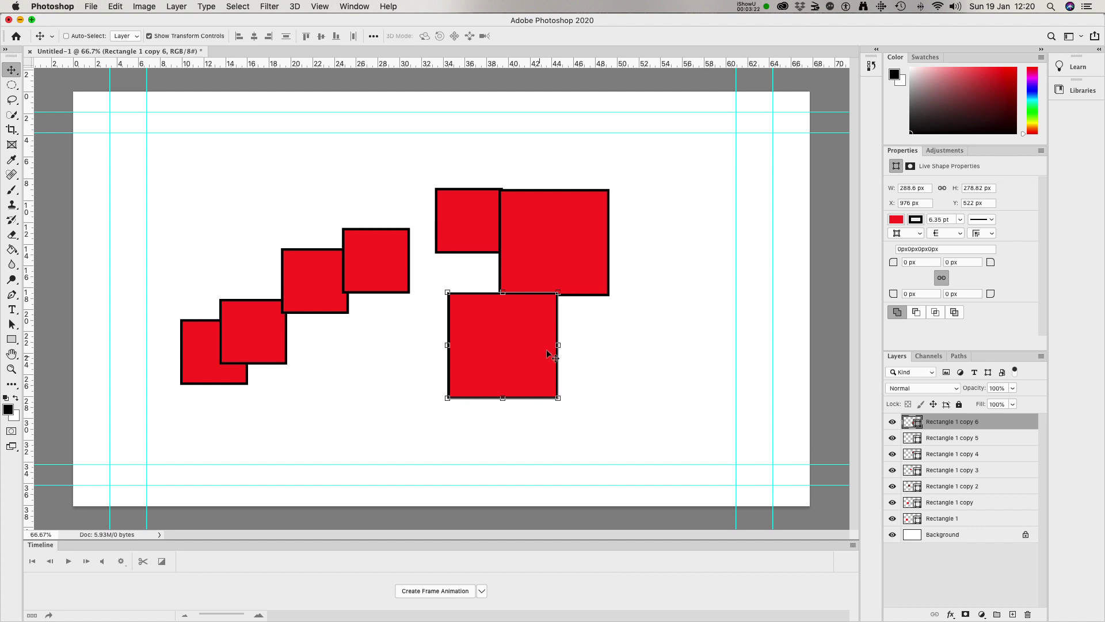
# Try black, black-to-white and purple-orange gradient fills on the bottom square, then revert to solid
pyautogui.click(897, 221)
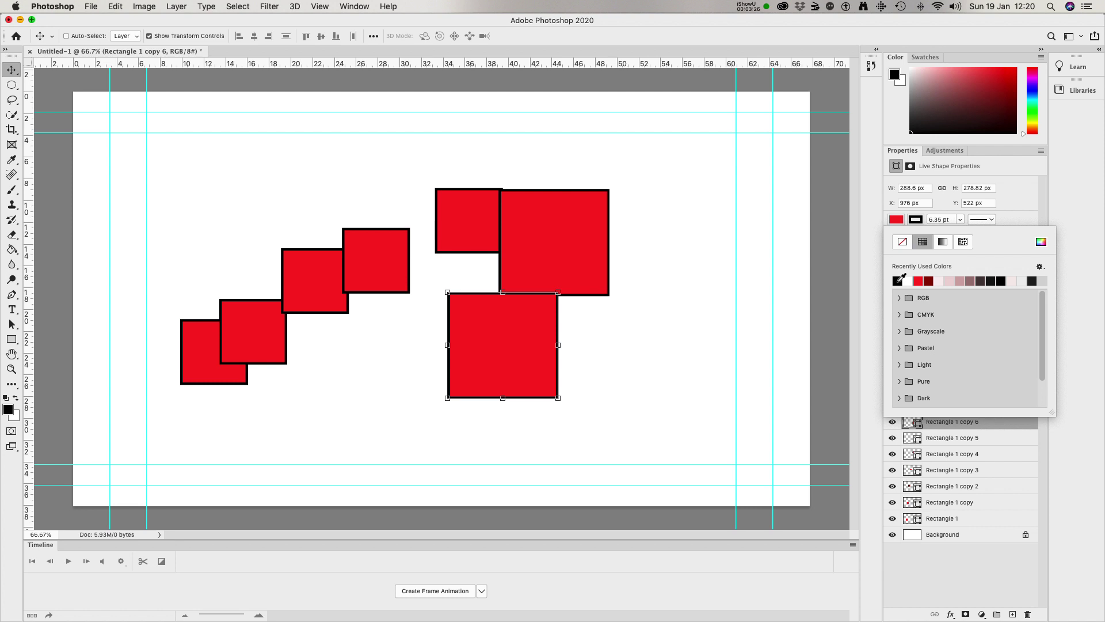
pyautogui.click(897, 280)
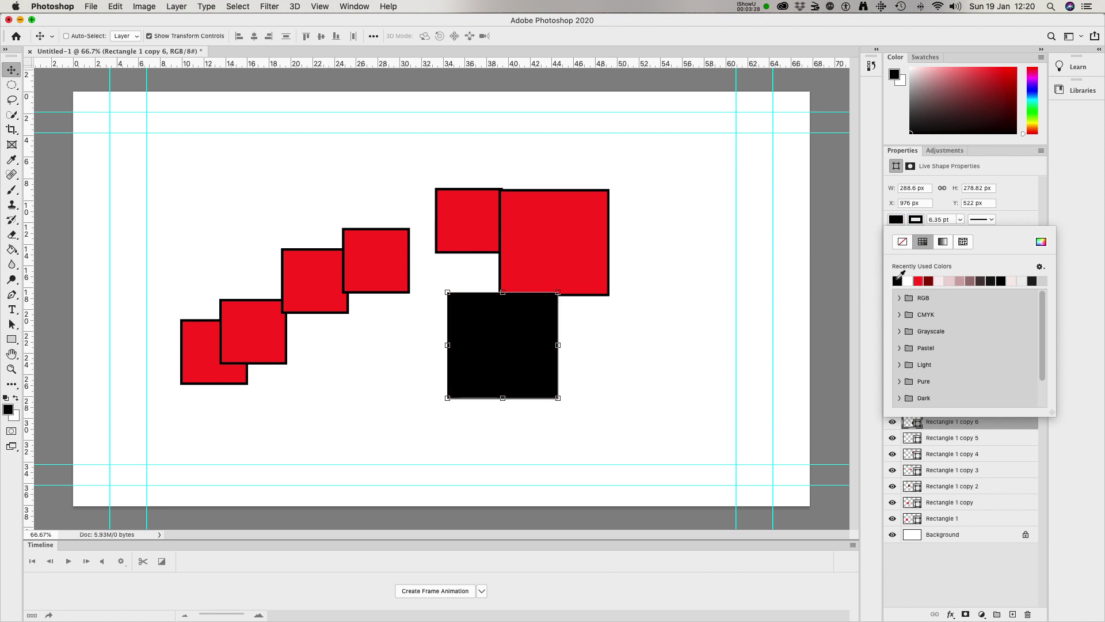
pyautogui.click(942, 242)
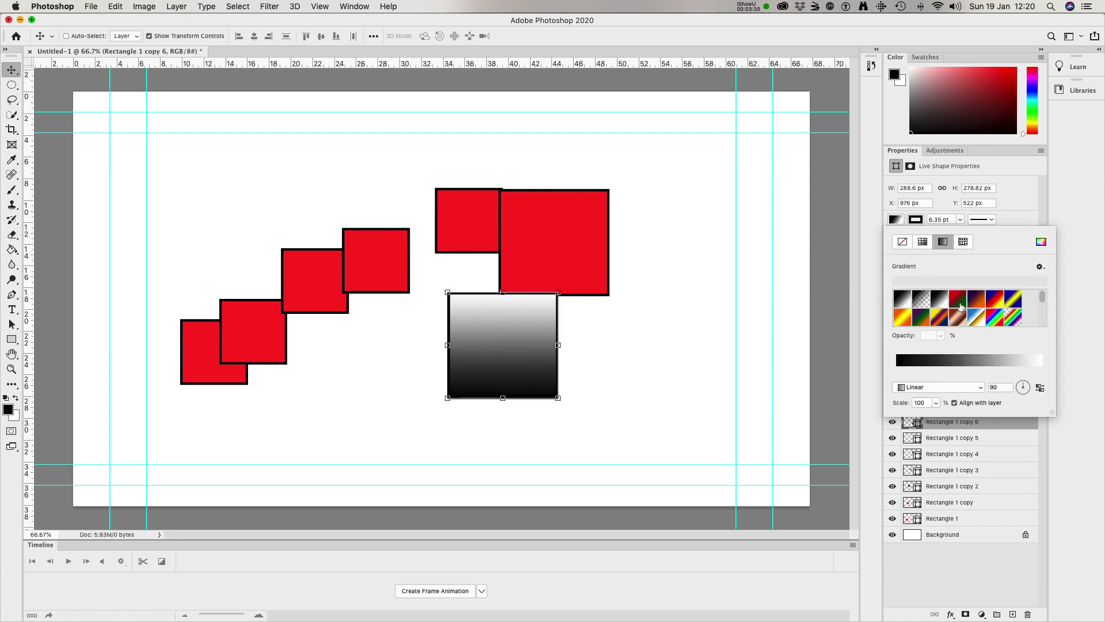
pyautogui.click(939, 302)
pyautogui.click(978, 301)
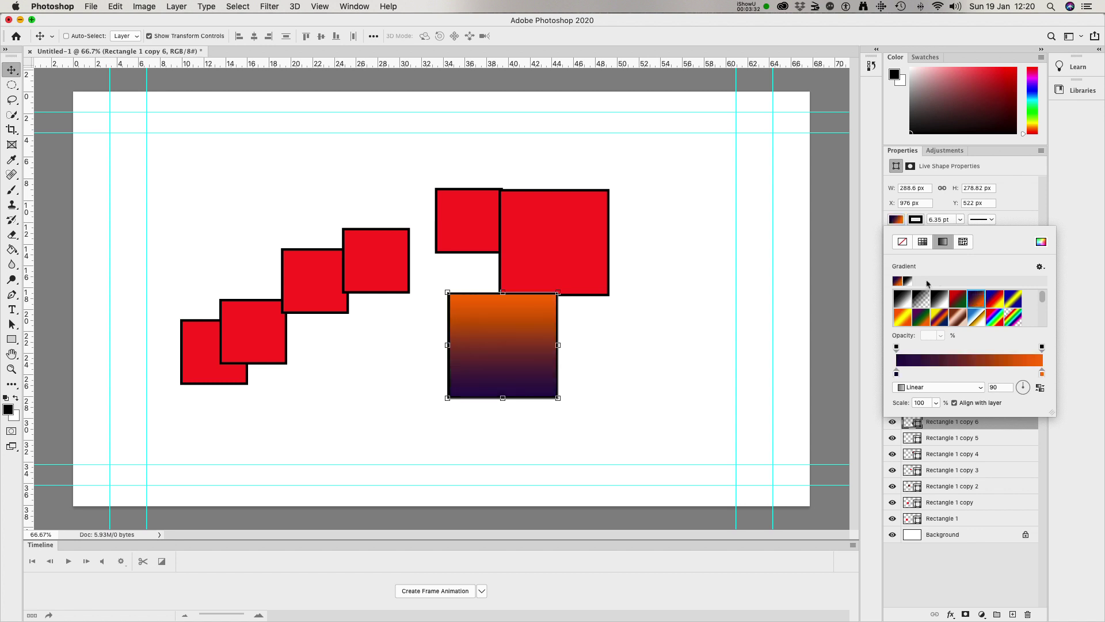
pyautogui.click(923, 242)
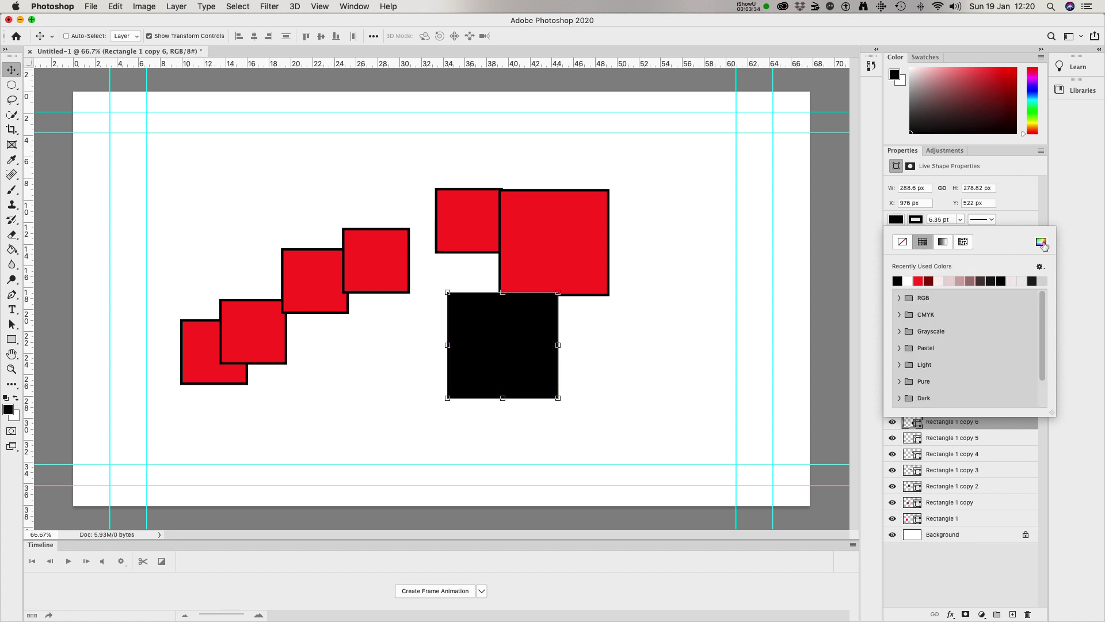
# Confirm a solid black fill in the Color Picker and nudge the square slightly down-right
pyautogui.click(1041, 242)
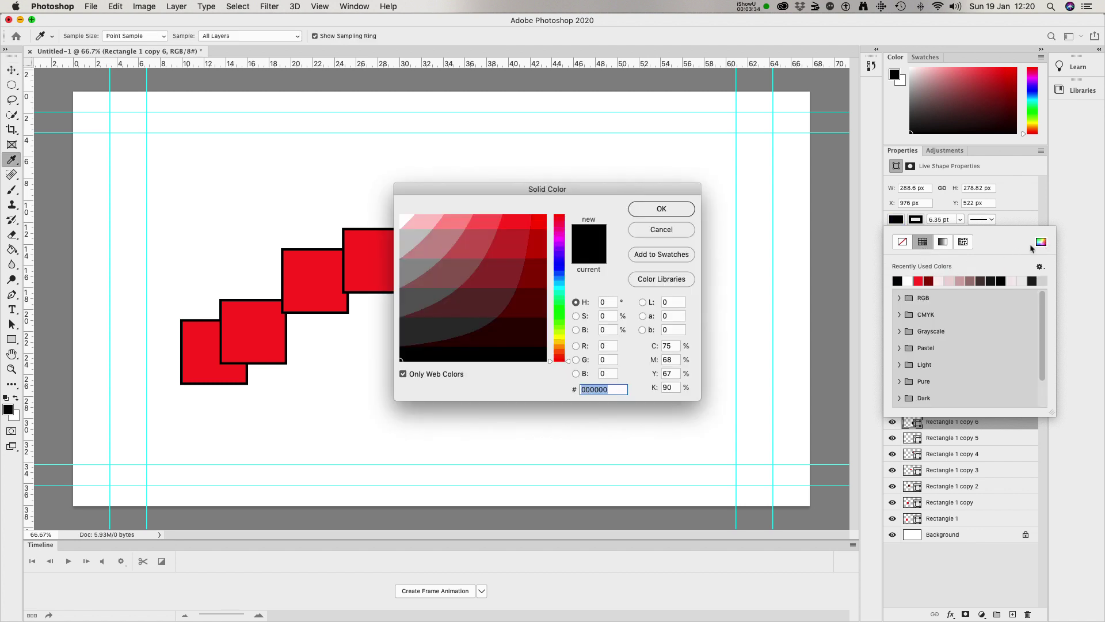
pyautogui.click(403, 373)
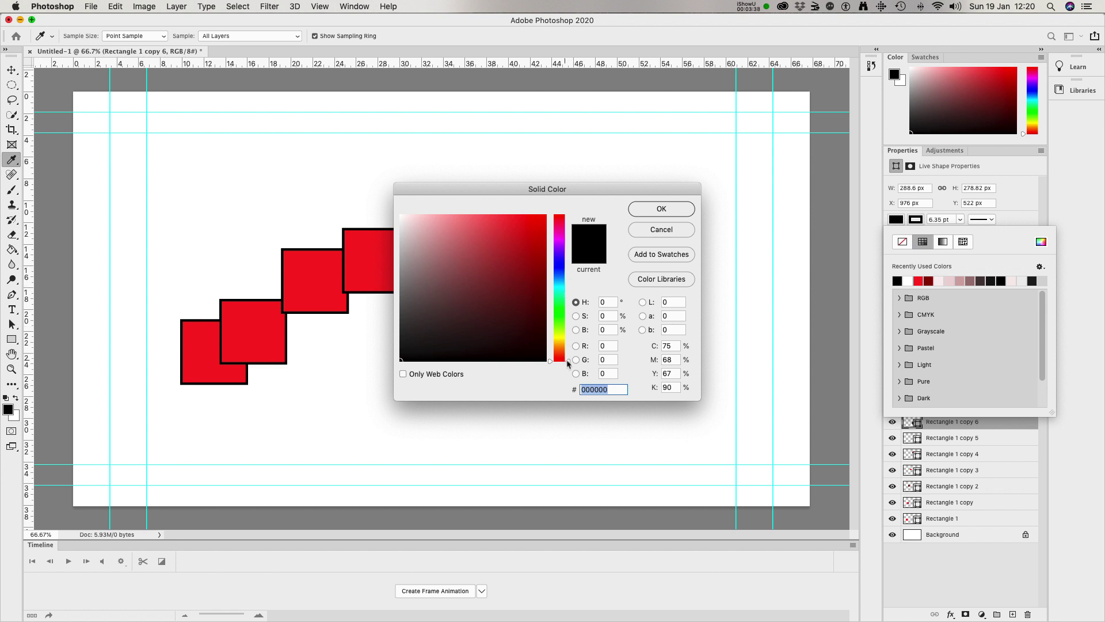
pyautogui.moveTo(570, 366); pyautogui.dragTo(563, 271)
pyautogui.click(661, 209)
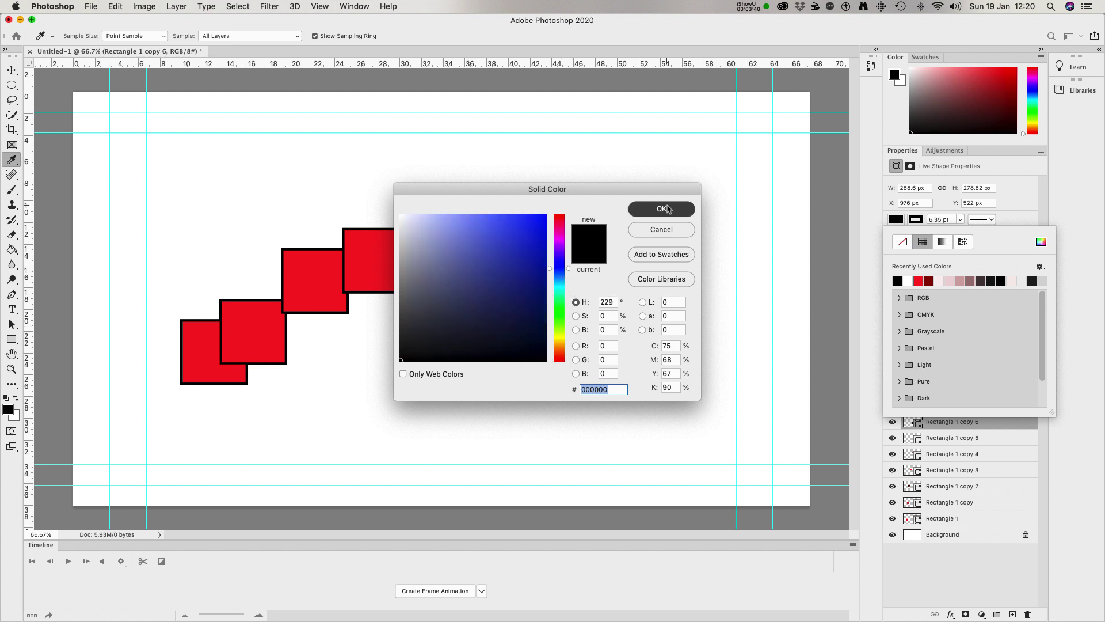
pyautogui.press('v')
pyautogui.moveTo(518, 323); pyautogui.dragTo(541, 336)
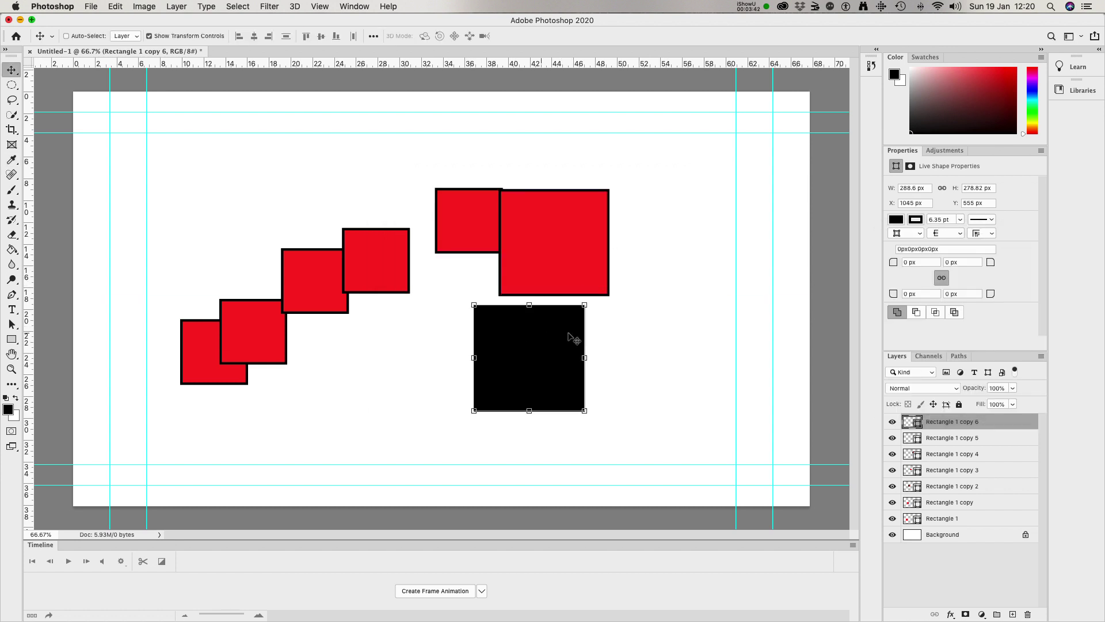
pyautogui.click(895, 219)
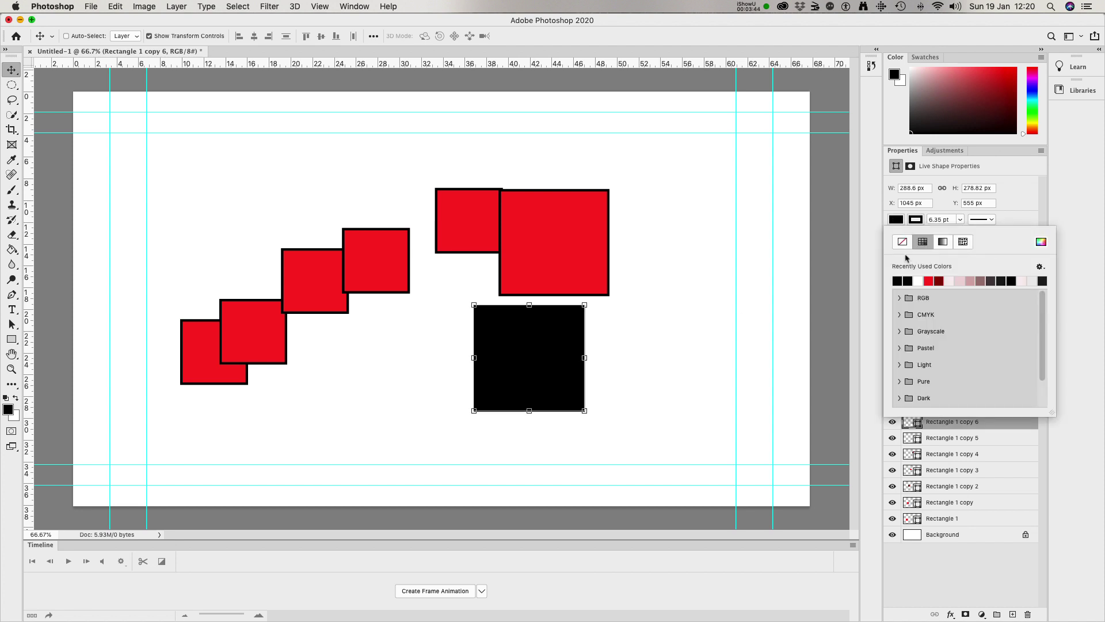
# Fill the bottom square (Rectangle 1 copy 6) with the bright green RGB swatch, keeping its outline
pyautogui.click(900, 297)
pyautogui.click(931, 311)
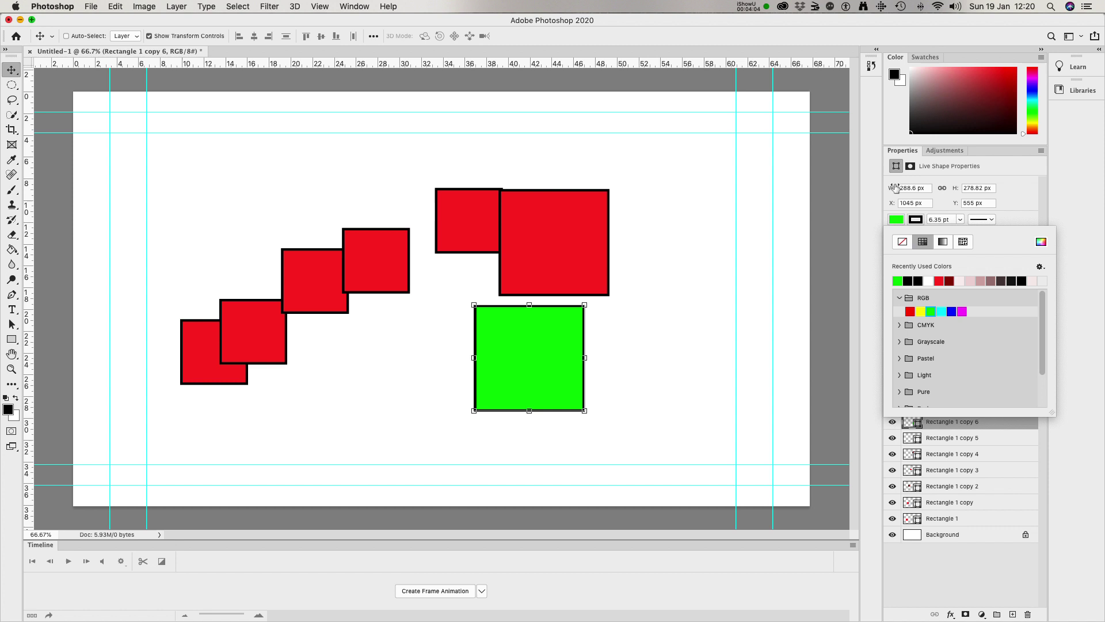
pyautogui.click(733, 243)
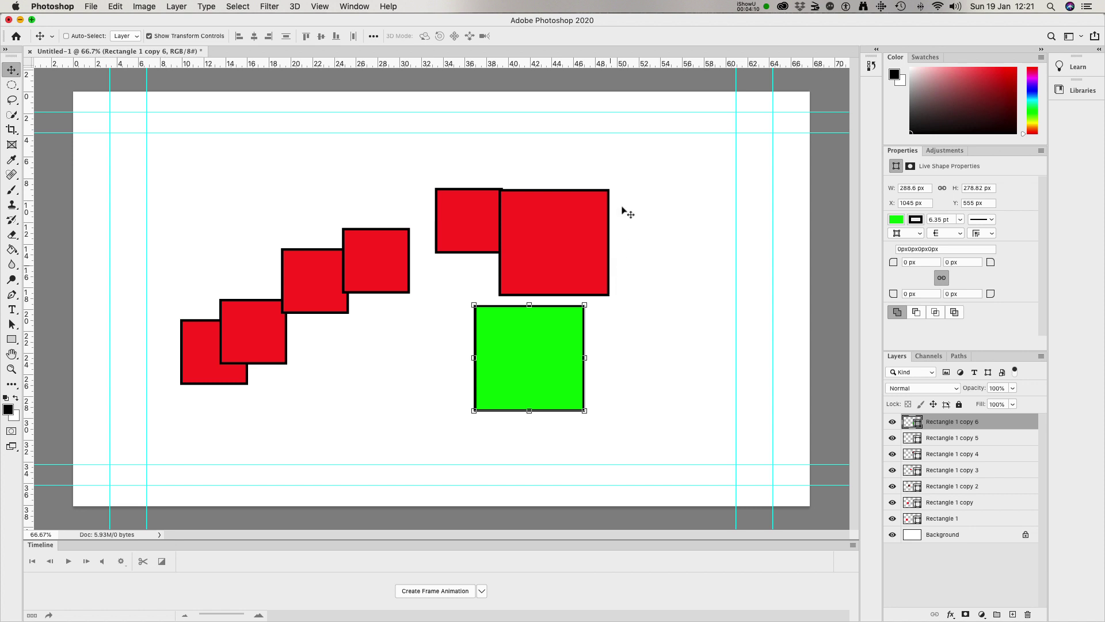
pyautogui.click(766, 7)
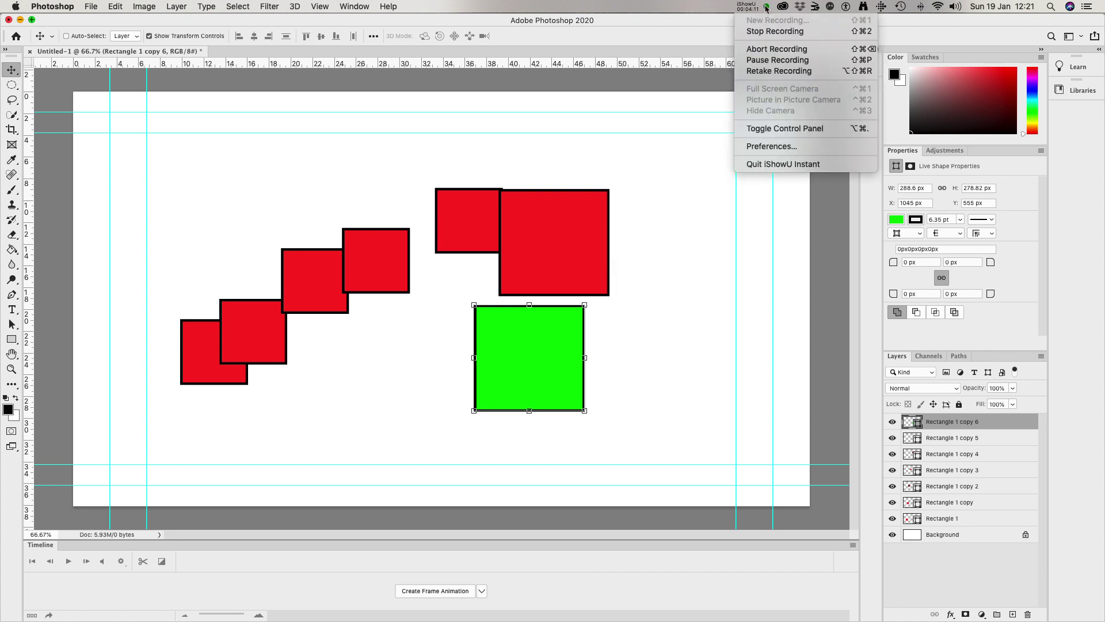